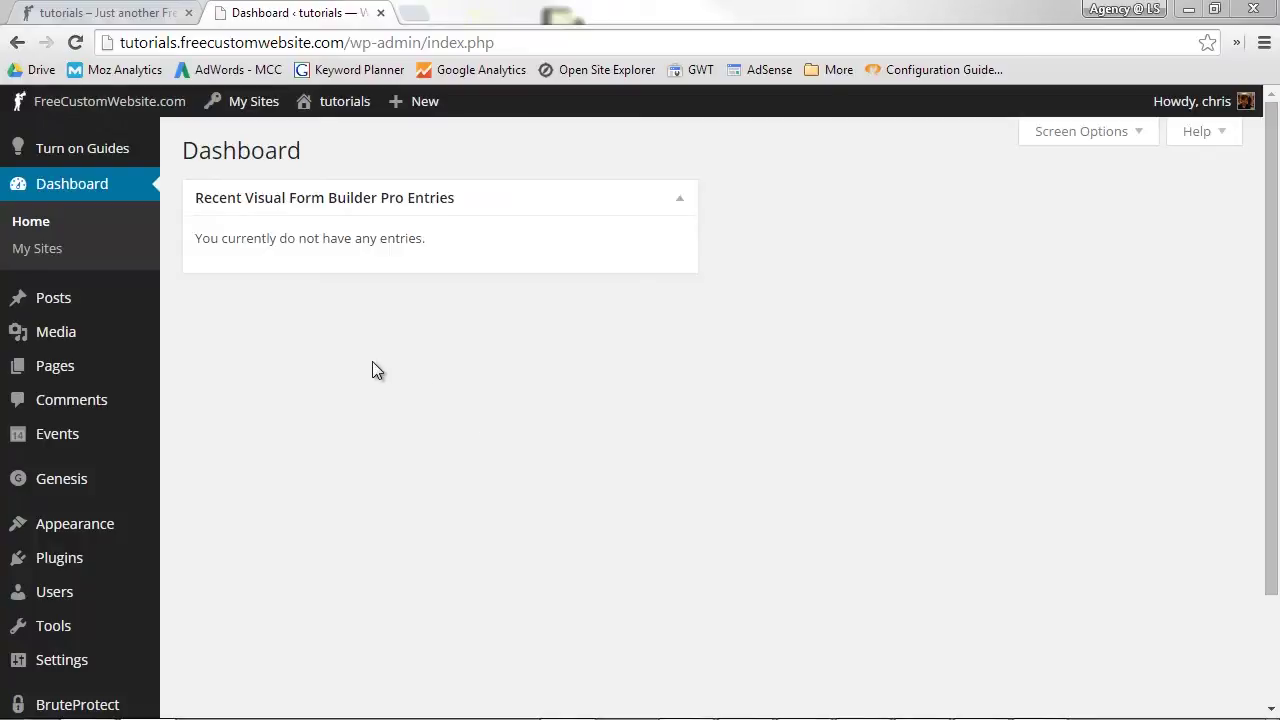
Step: Open the list of existing posts and start a new post from there
mouse_move(42, 308)
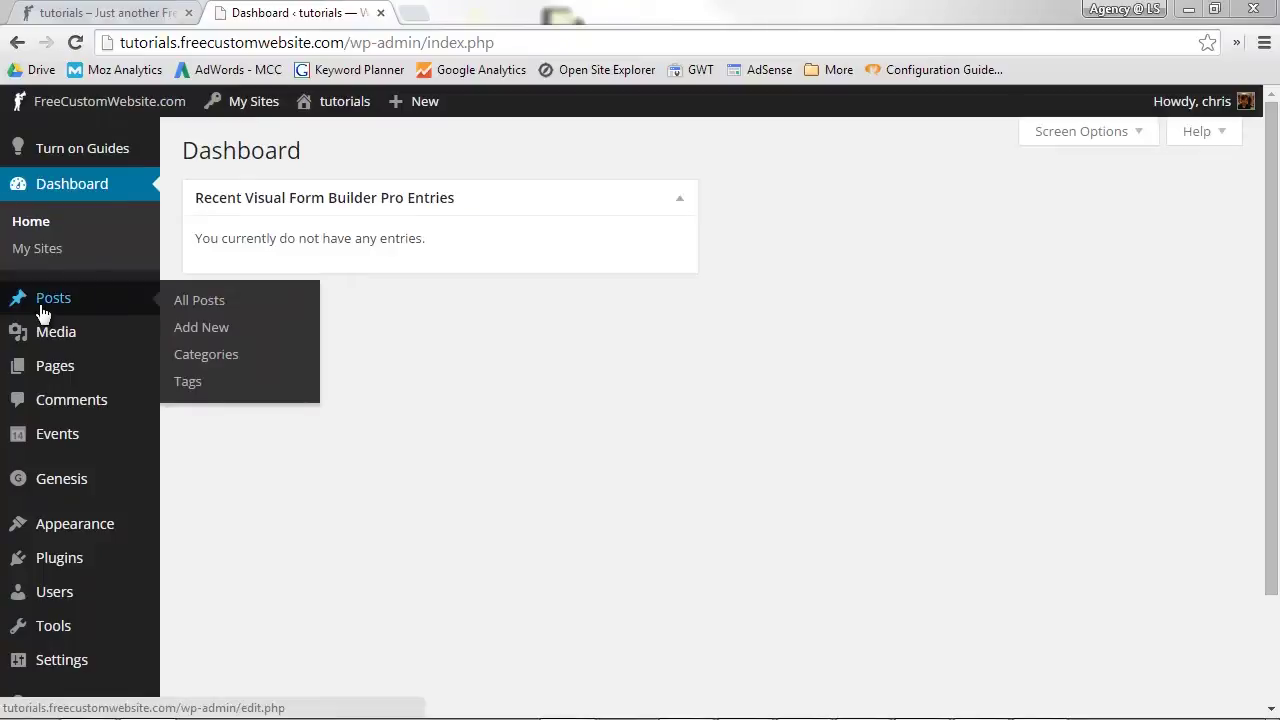
click(208, 334)
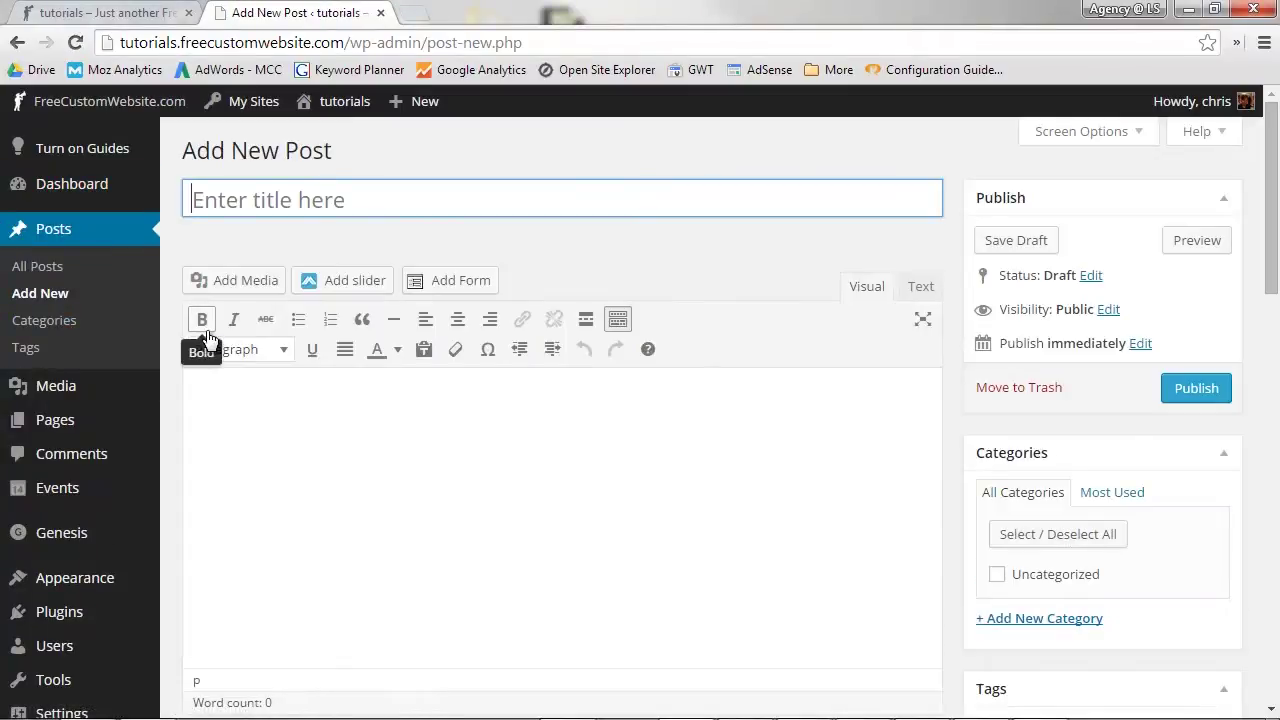
click(66, 227)
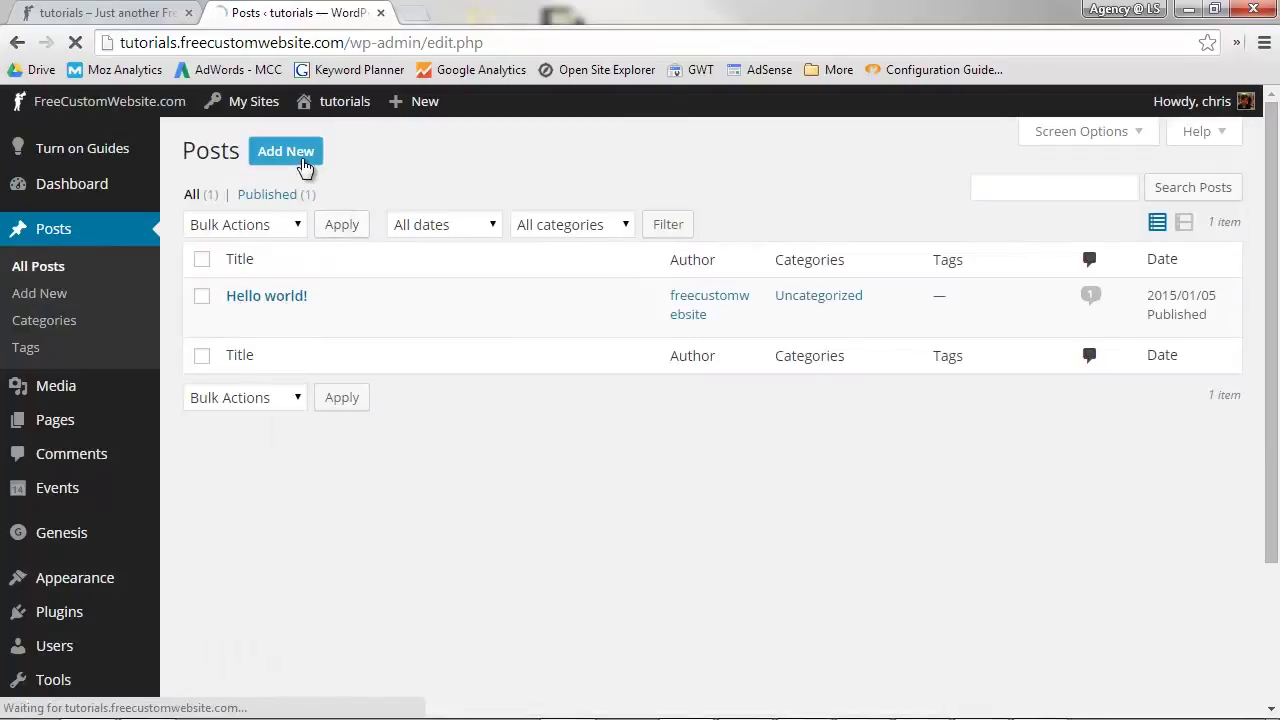
click(305, 164)
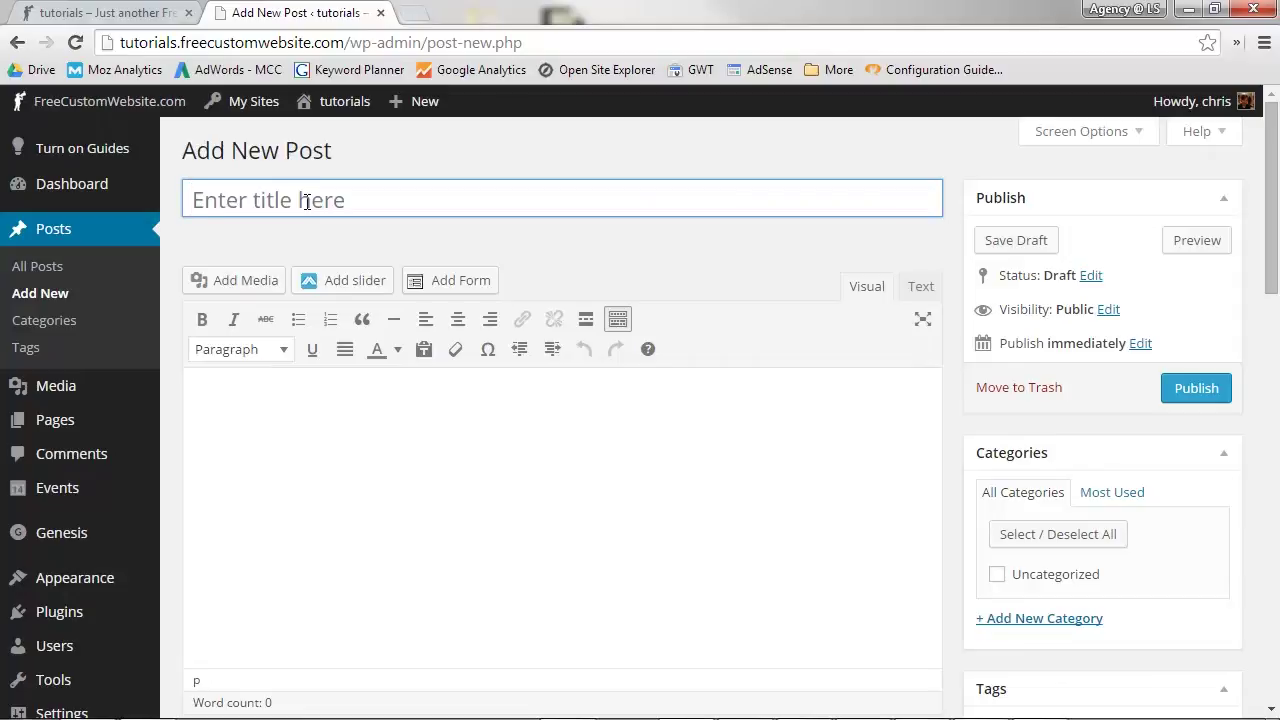
Step: Title the new post "This is a title" so that its permalink is generated
click(307, 200)
text(This is a )
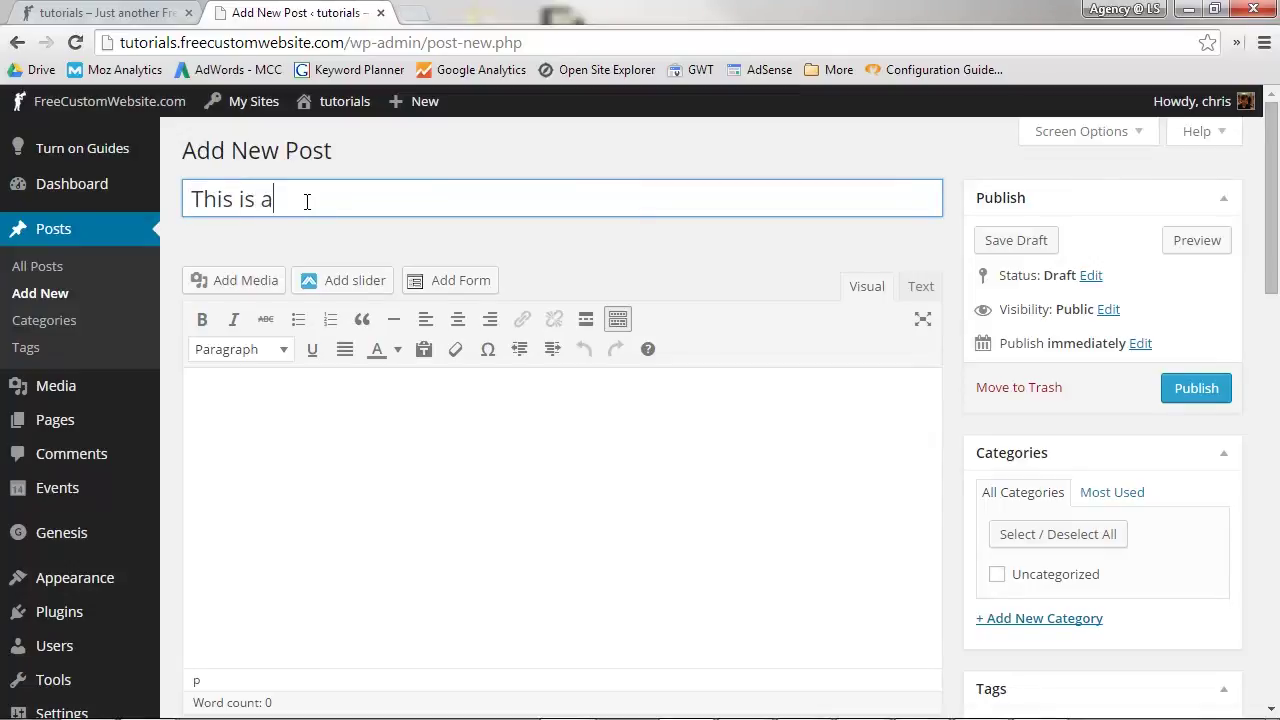
text(title)
click(511, 165)
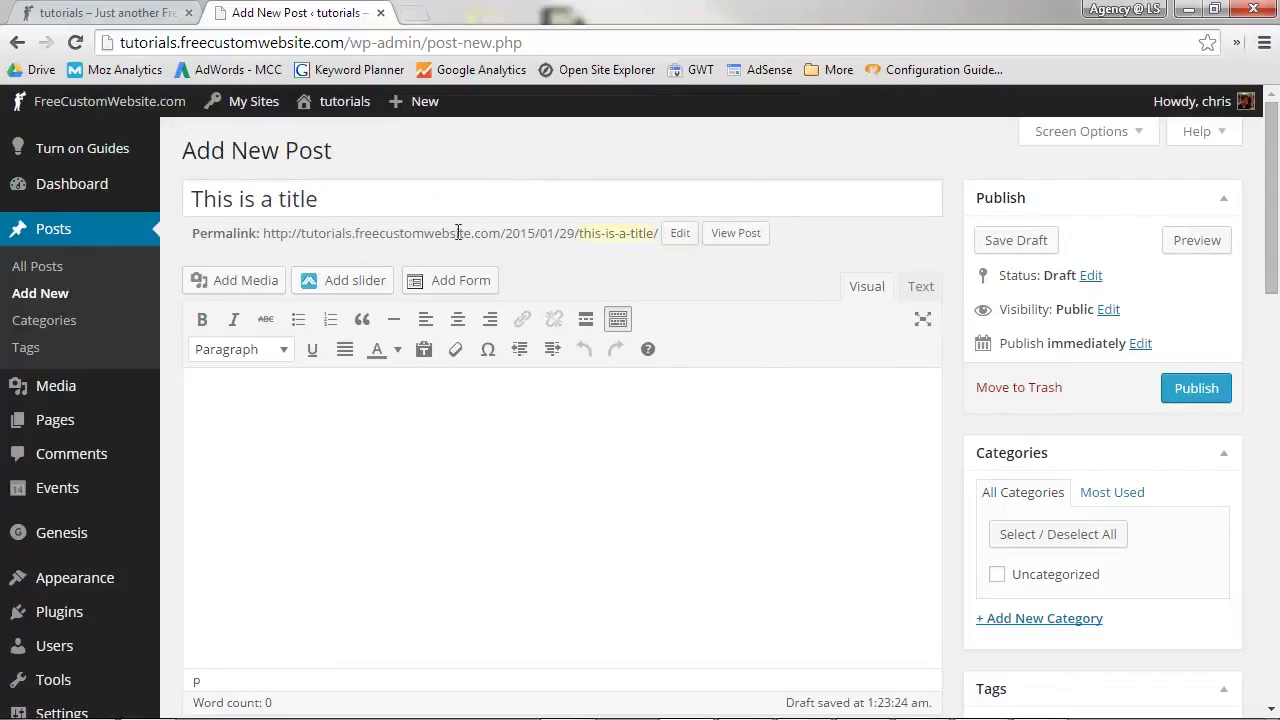
Step: Change the last part of the post's permalink to i-like-this-instead and accept it
click(679, 240)
drag(666, 234, 509, 226)
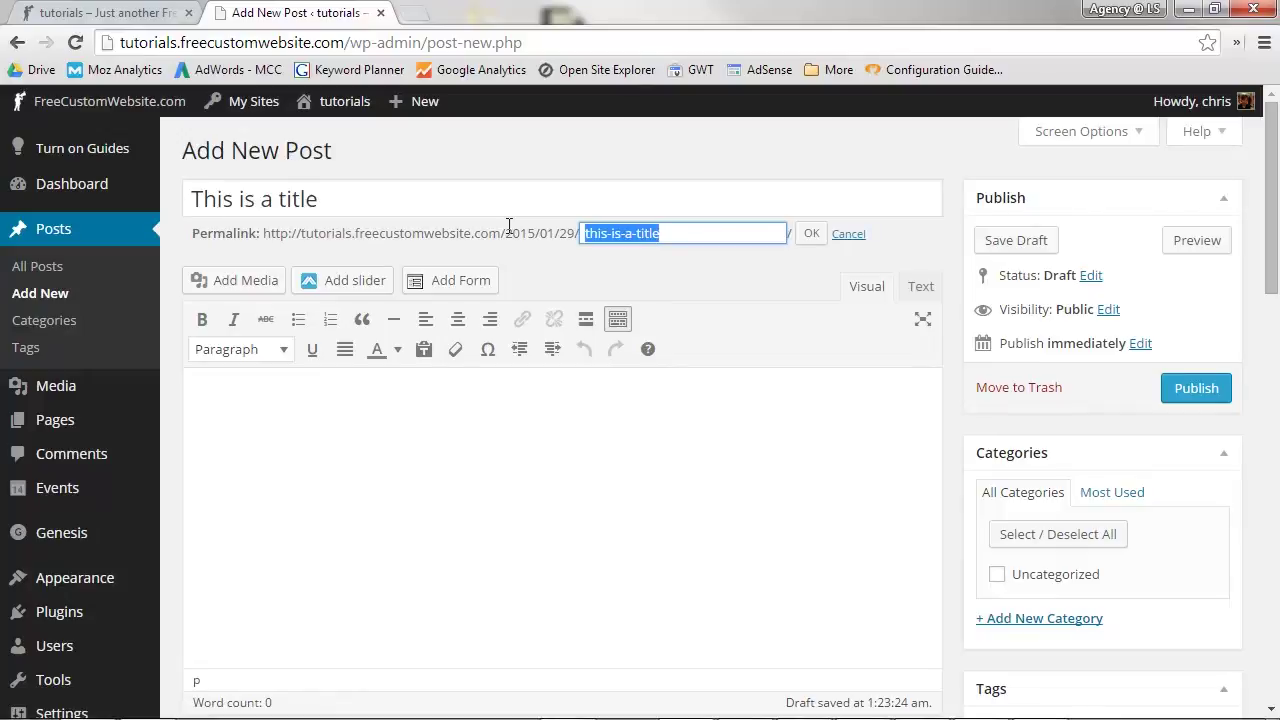
key(BackSpace)
text(i-lik)
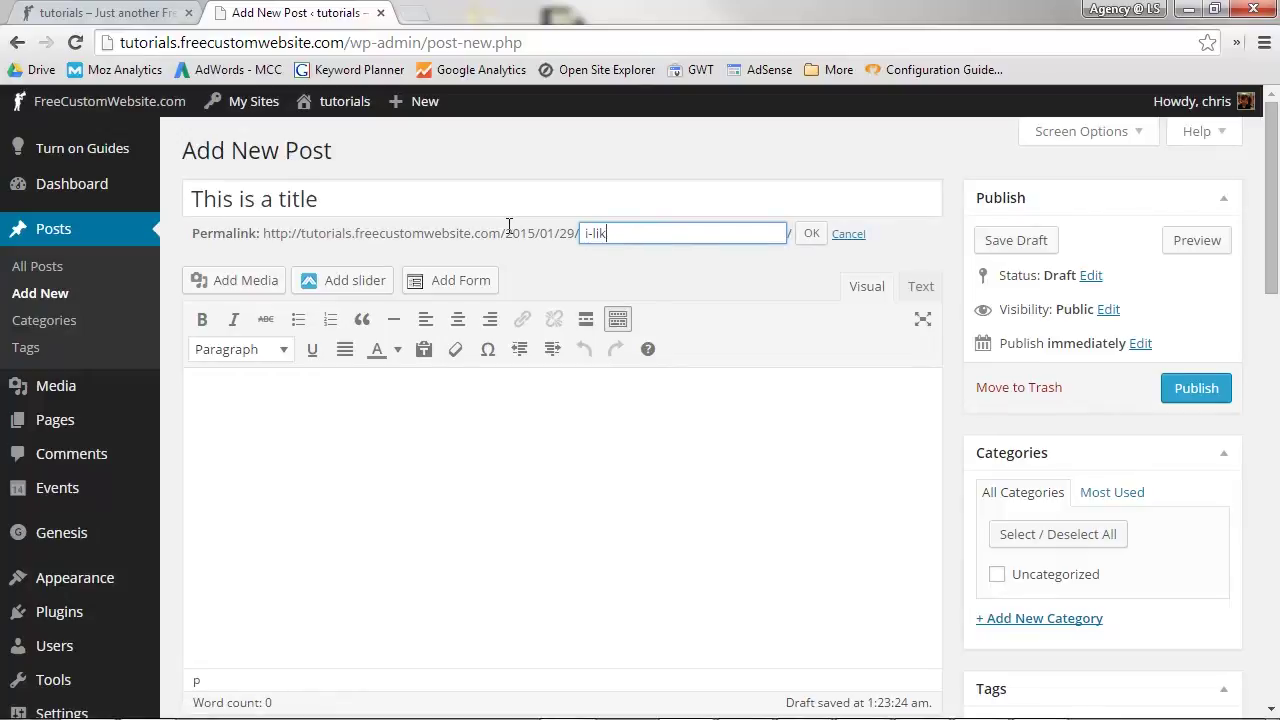
text(e-this -instead)
click(811, 233)
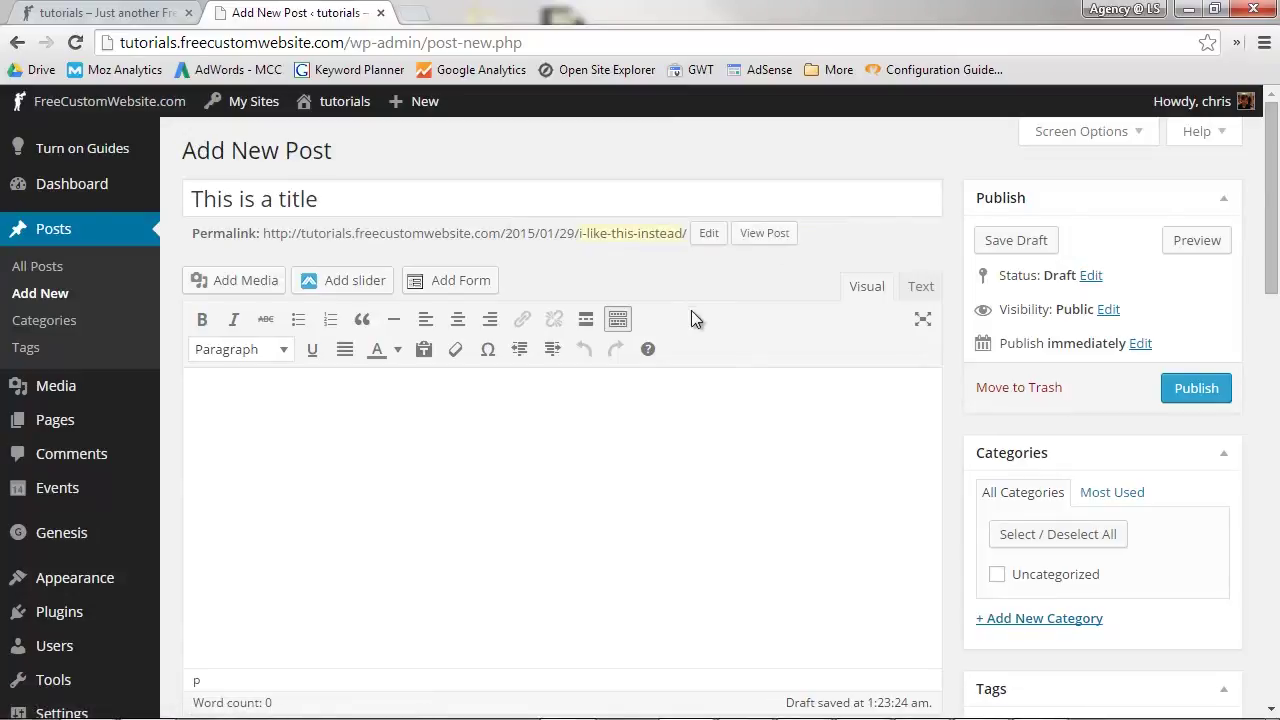
Step: Look at the empty post body in the Text view and return to the Visual view
click(268, 412)
click(921, 289)
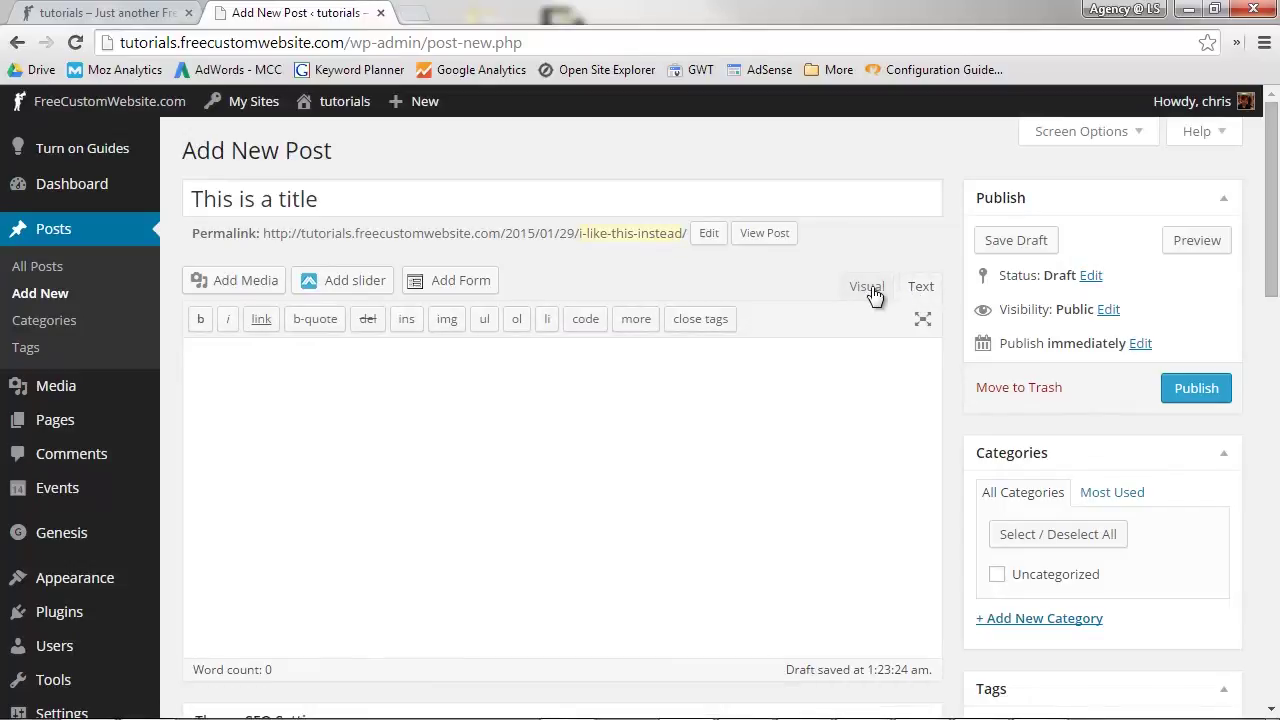
click(870, 290)
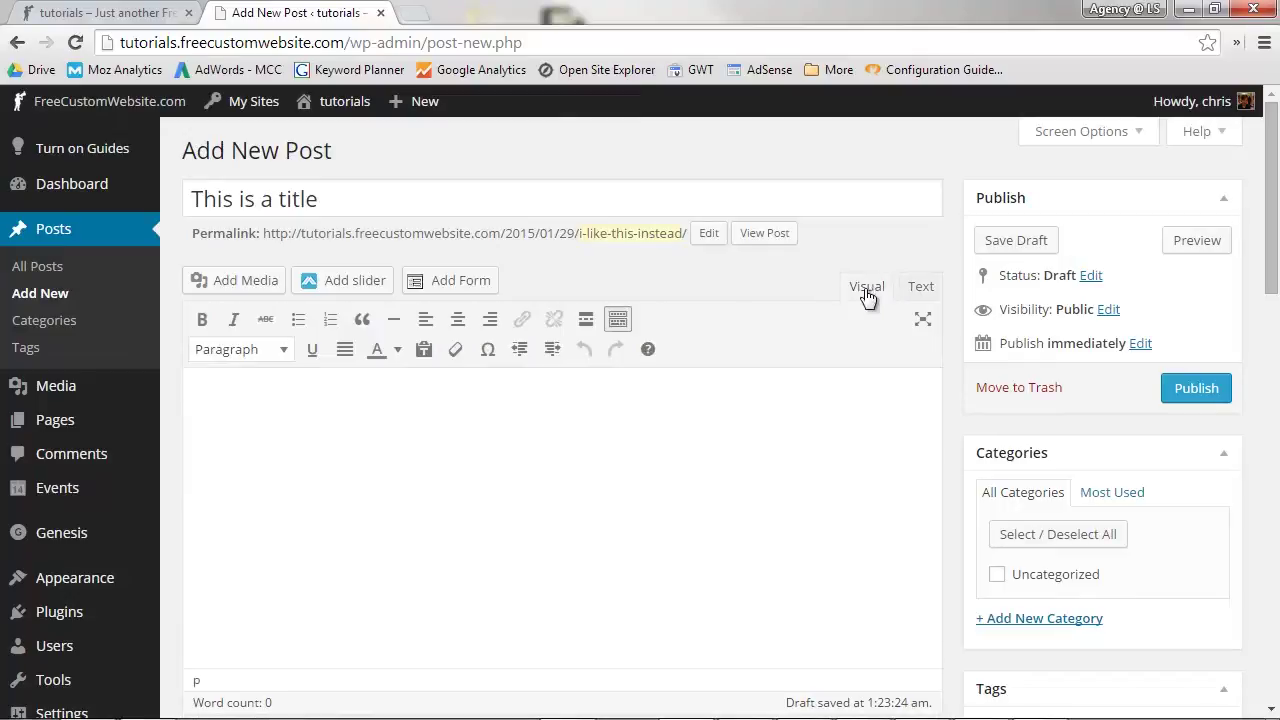
Step: Try the line "This is my content" in the post body and delete it again
click(361, 414)
text(This is my content)
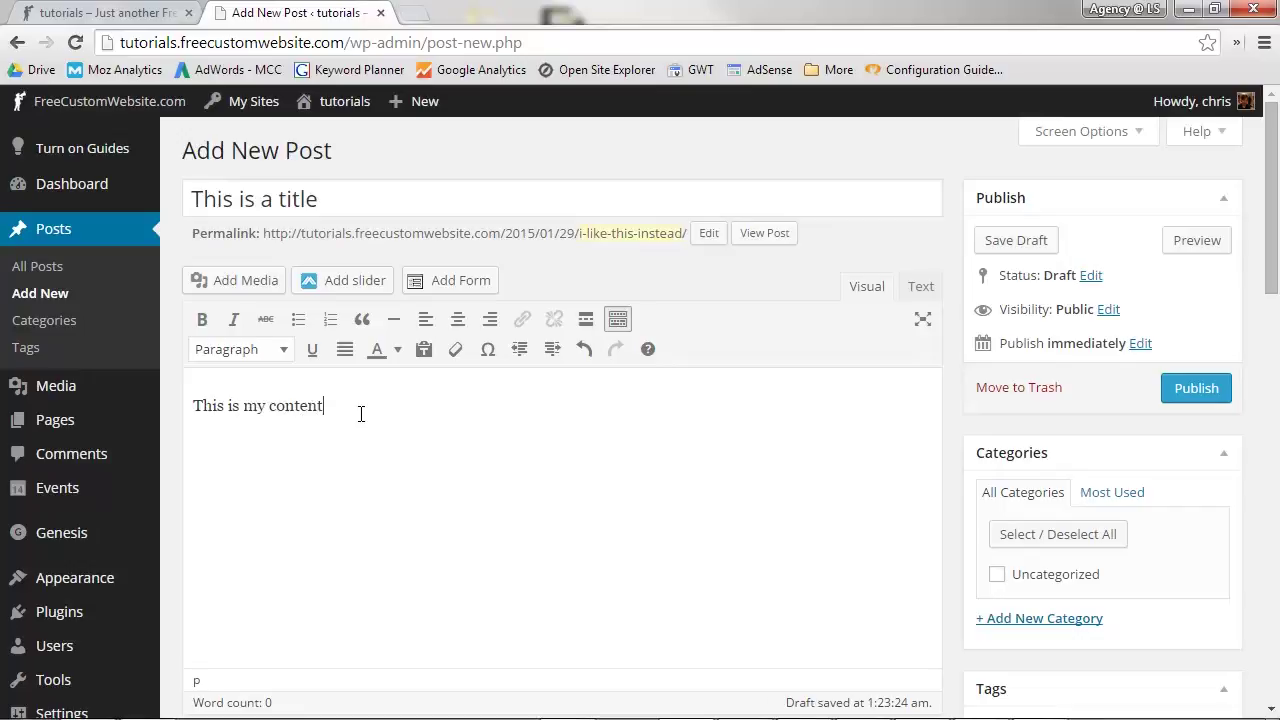
drag(361, 414, 171, 413)
key(BackSpace)
Step: Paste the copied lorem ipsum text with its header lines into the post body and look it over
key(ctrl+v)
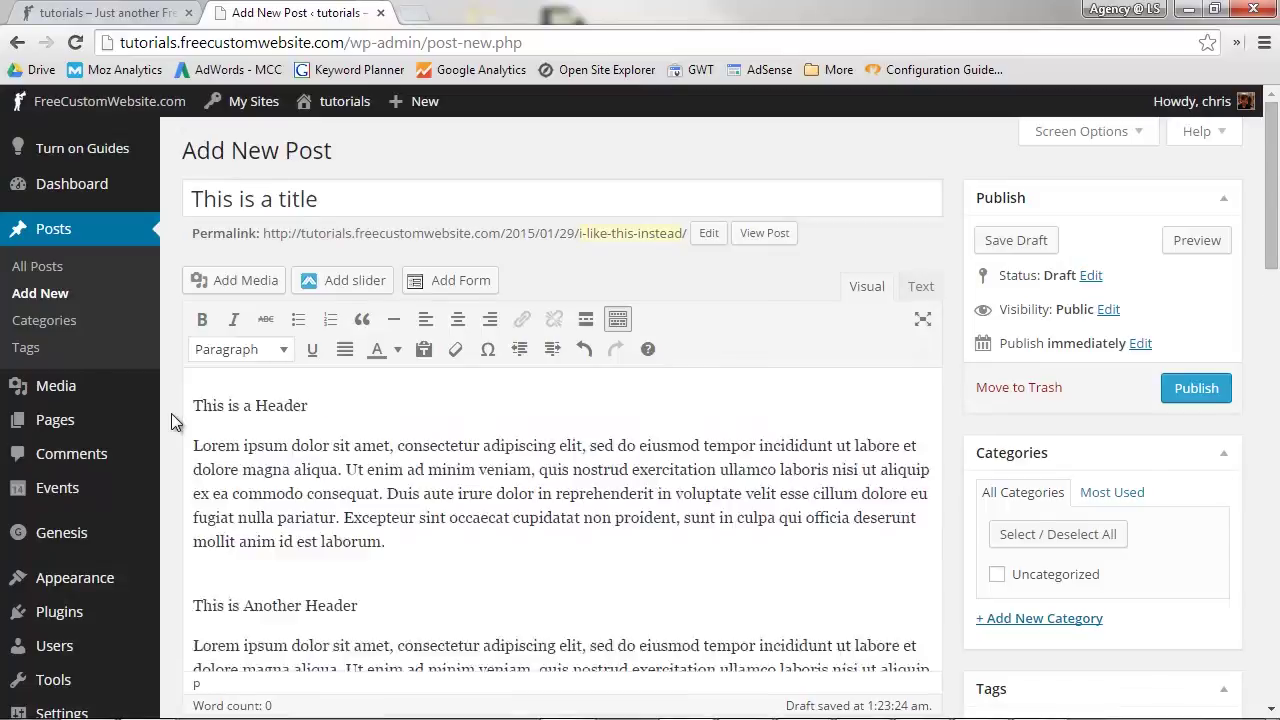
scroll(456, 418, down, 4)
scroll(456, 418, up, 3)
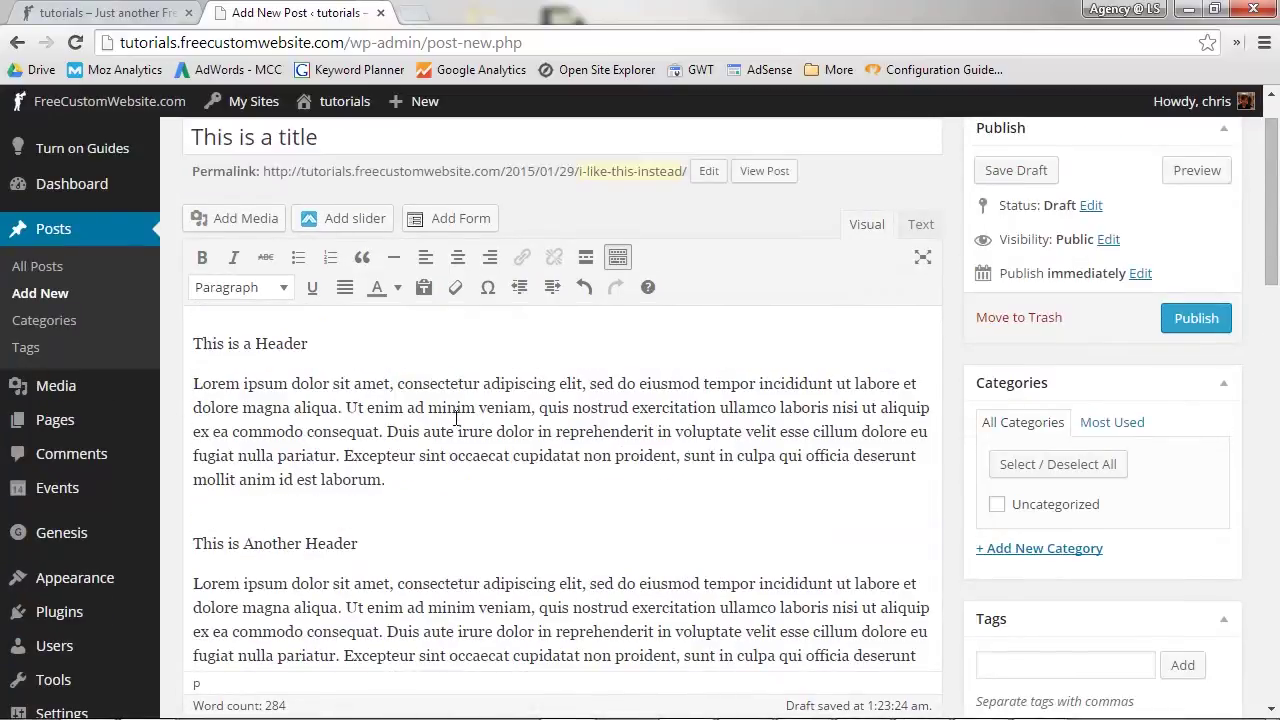
Step: Hide and show the editor's second row of formatting tools twice
click(618, 258)
click(618, 258)
click(618, 258)
click(618, 258)
Step: Try bold and italic on the line "This is a Header" and remove both formats again
drag(308, 344, 180, 346)
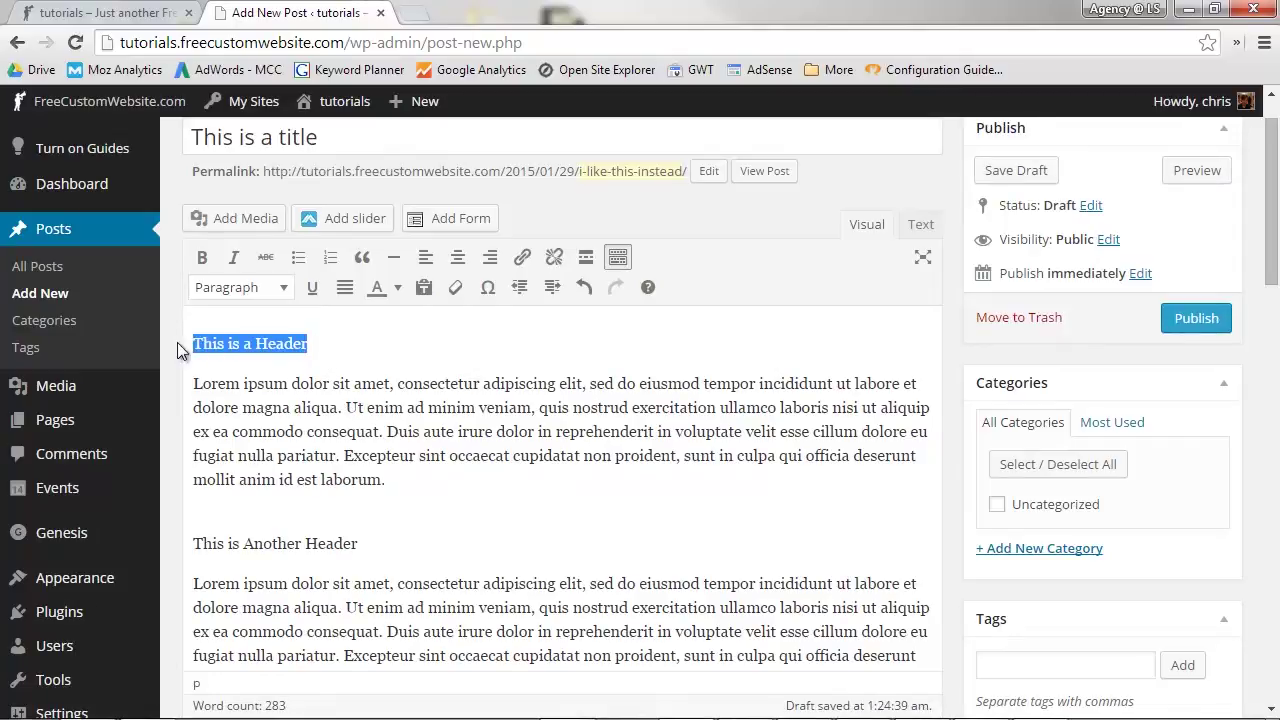
click(202, 264)
click(233, 258)
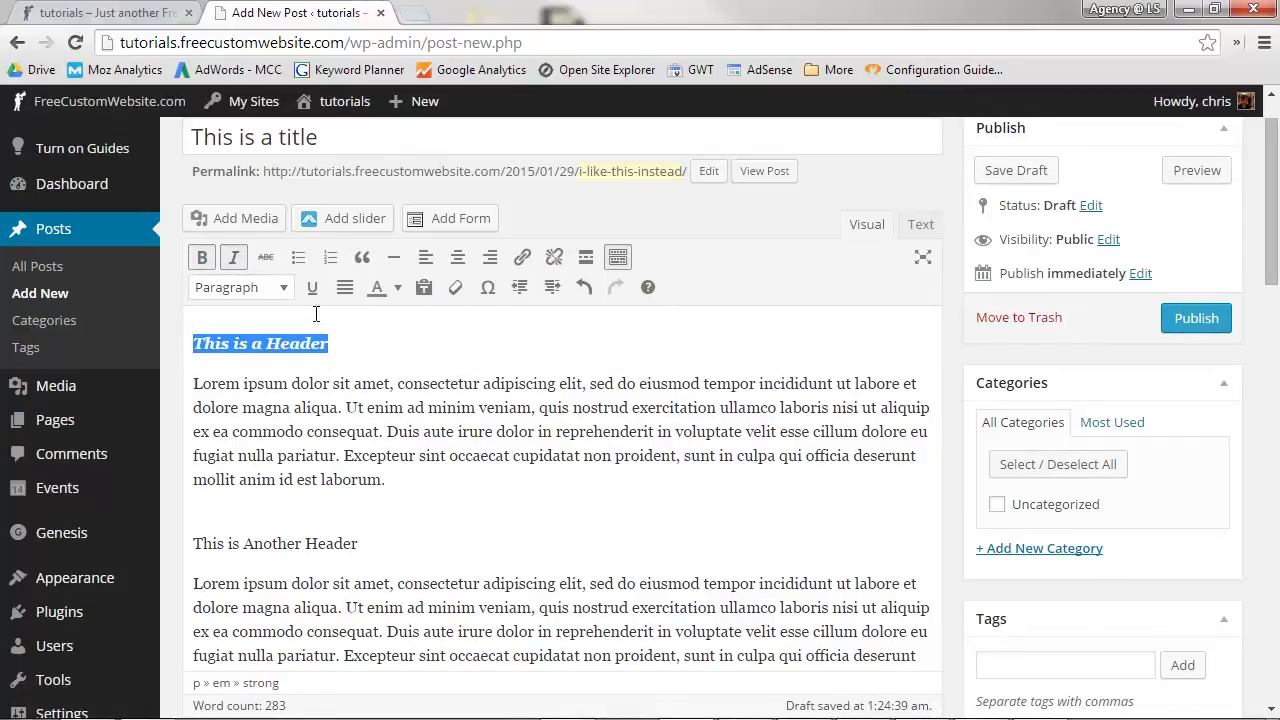
drag(336, 346, 185, 346)
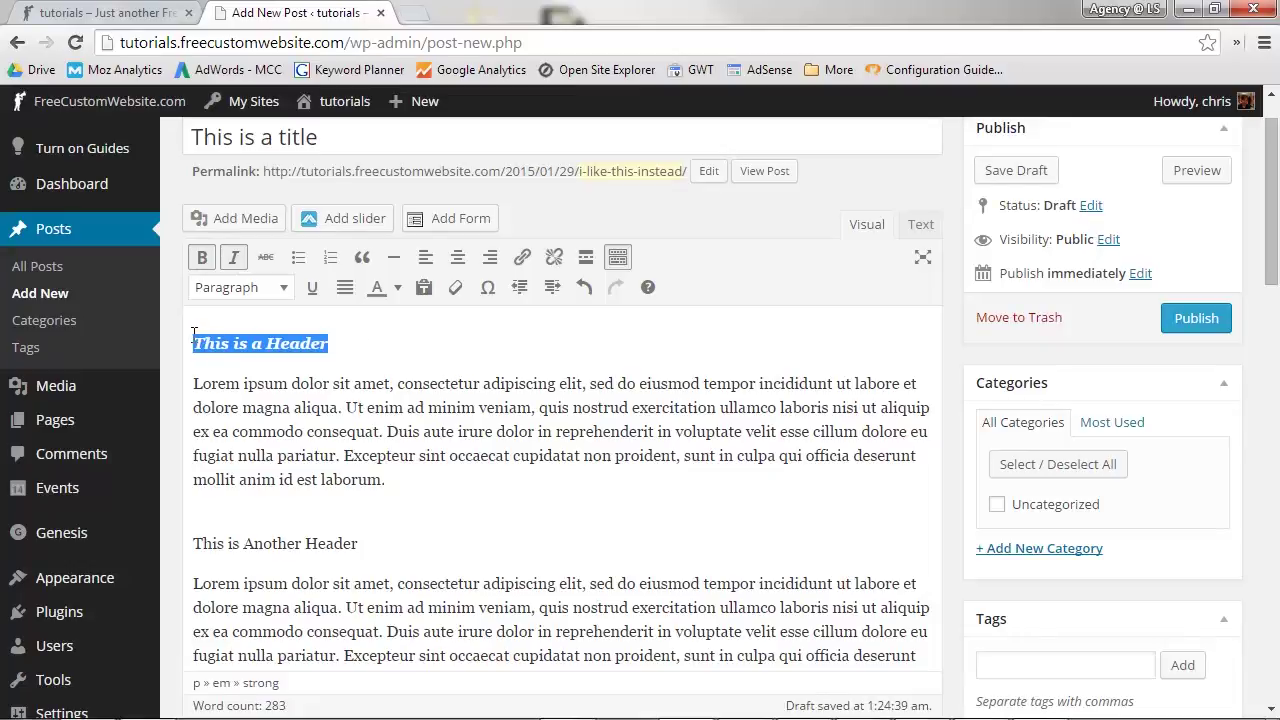
click(202, 258)
click(233, 258)
click(309, 345)
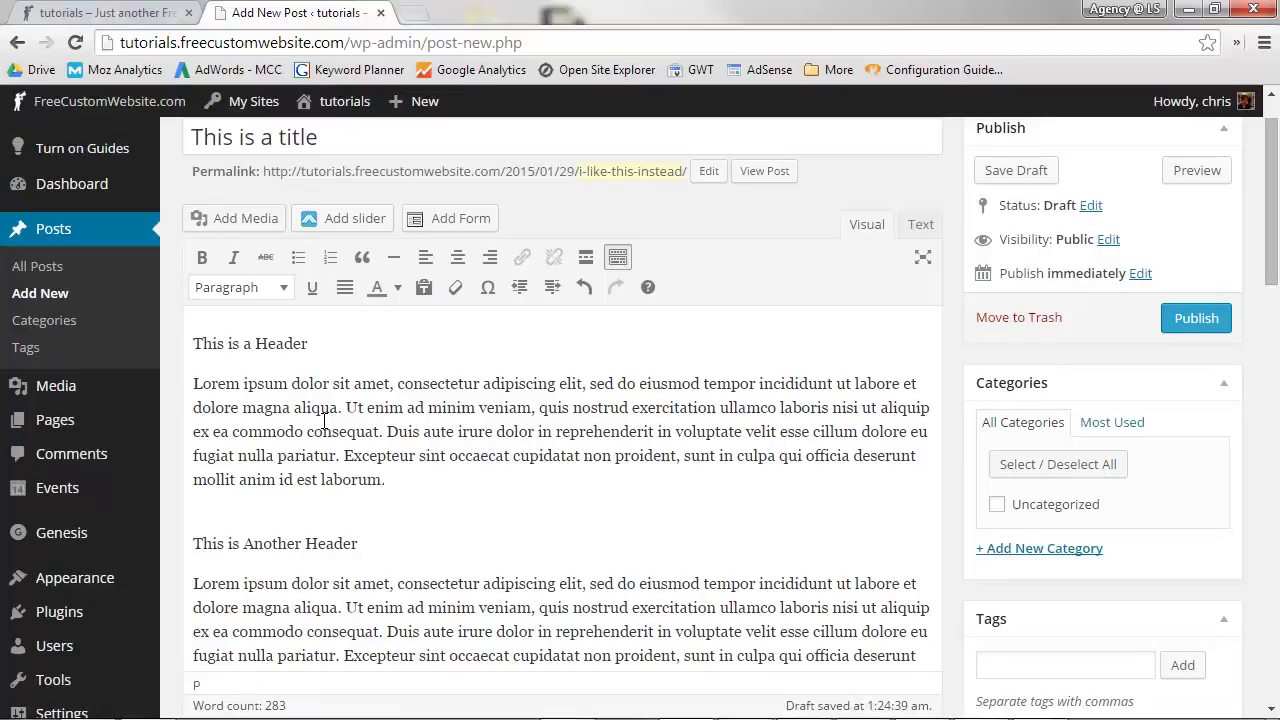
Step: Review the available paragraph formats and apply Heading 1 to the line "This is a Header"
click(285, 293)
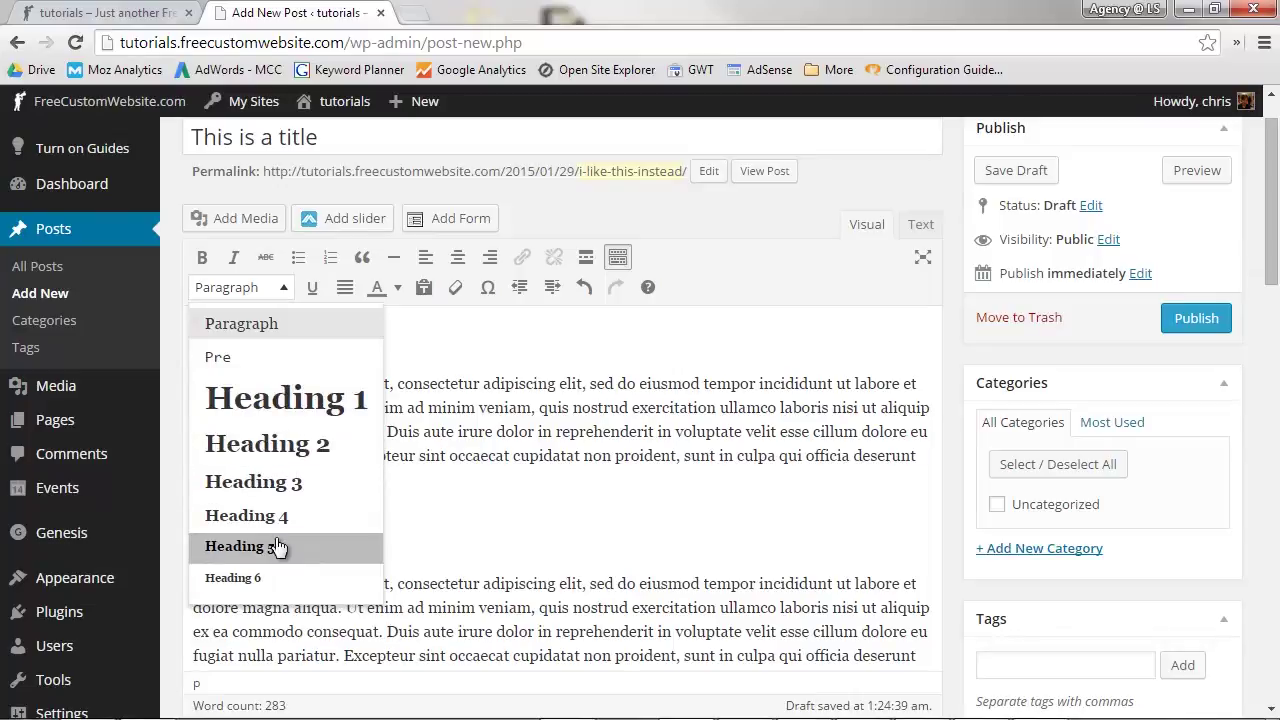
click(280, 290)
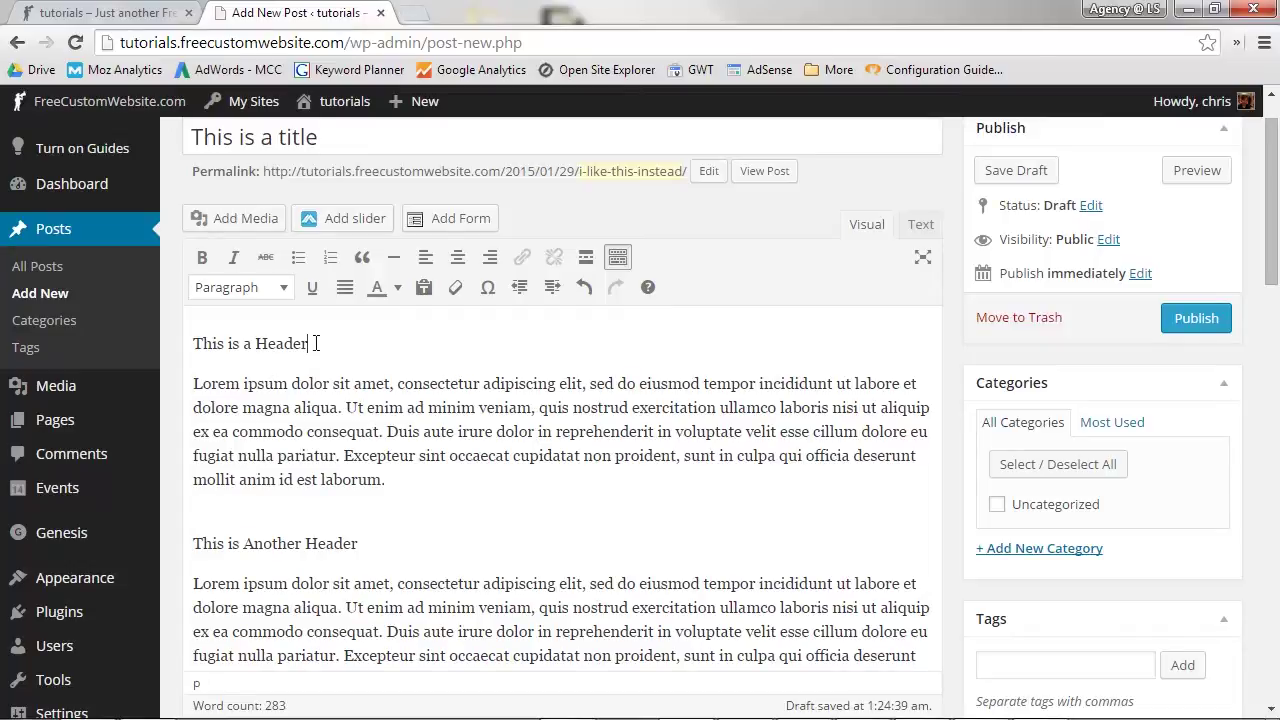
drag(316, 343, 221, 331)
click(281, 289)
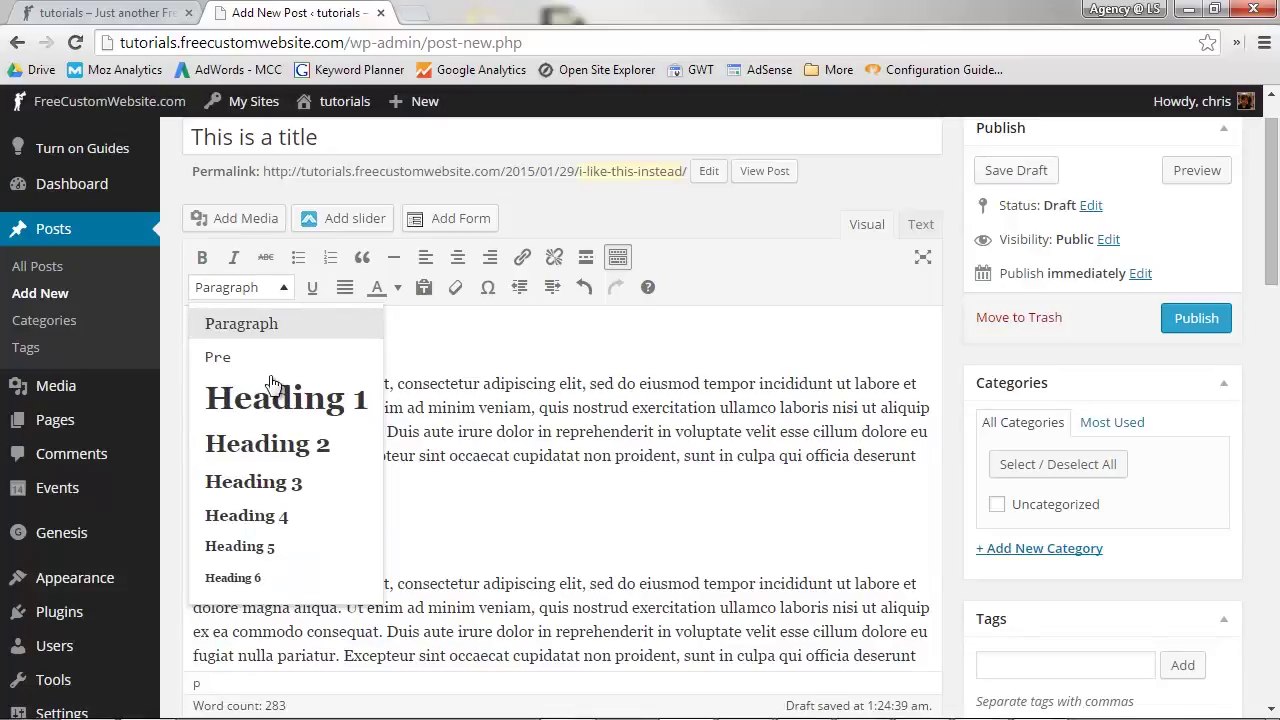
click(292, 400)
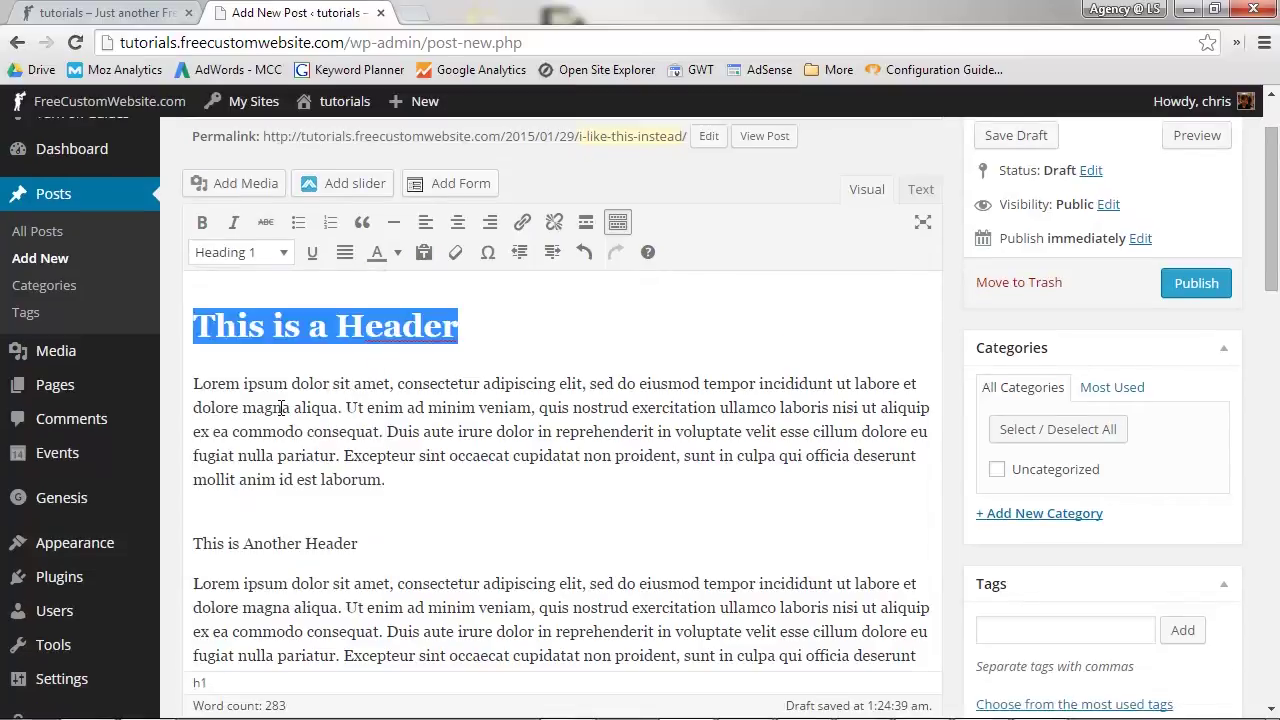
Step: With the cursor at the start of the first lorem ipsum paragraph, upload the image wordpress-logo from the computer's Logo folder
click(298, 430)
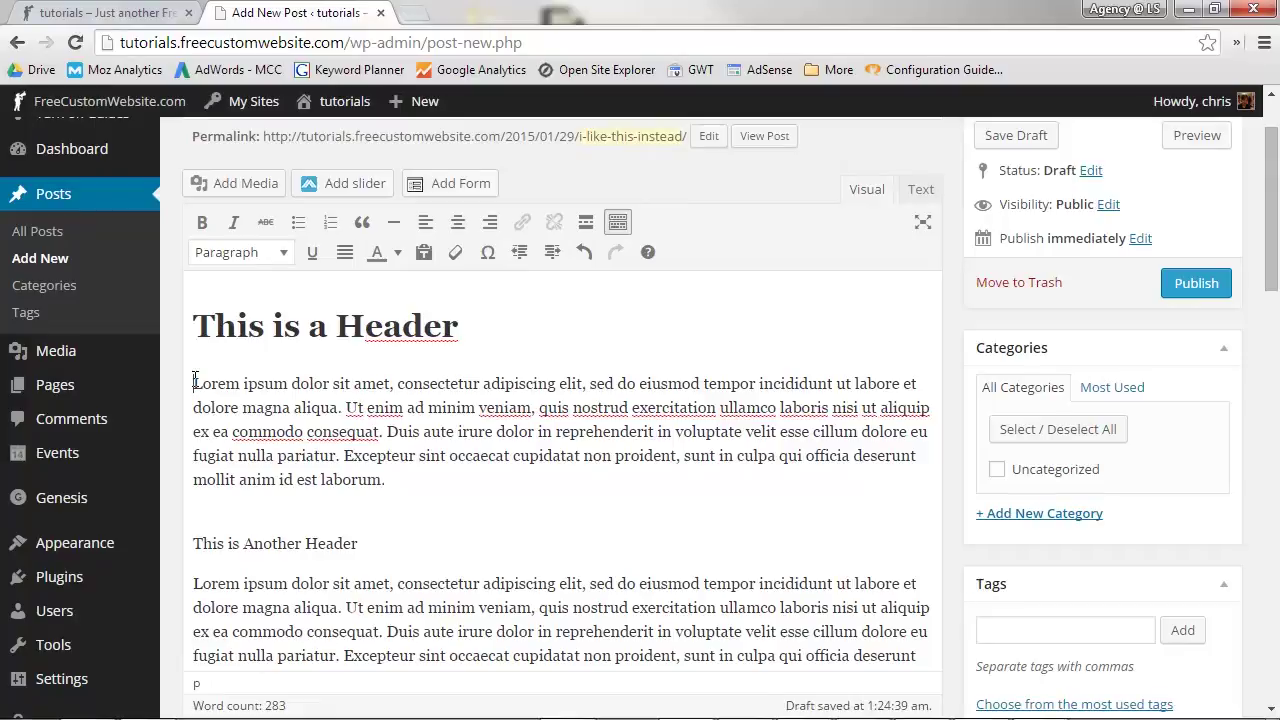
click(218, 185)
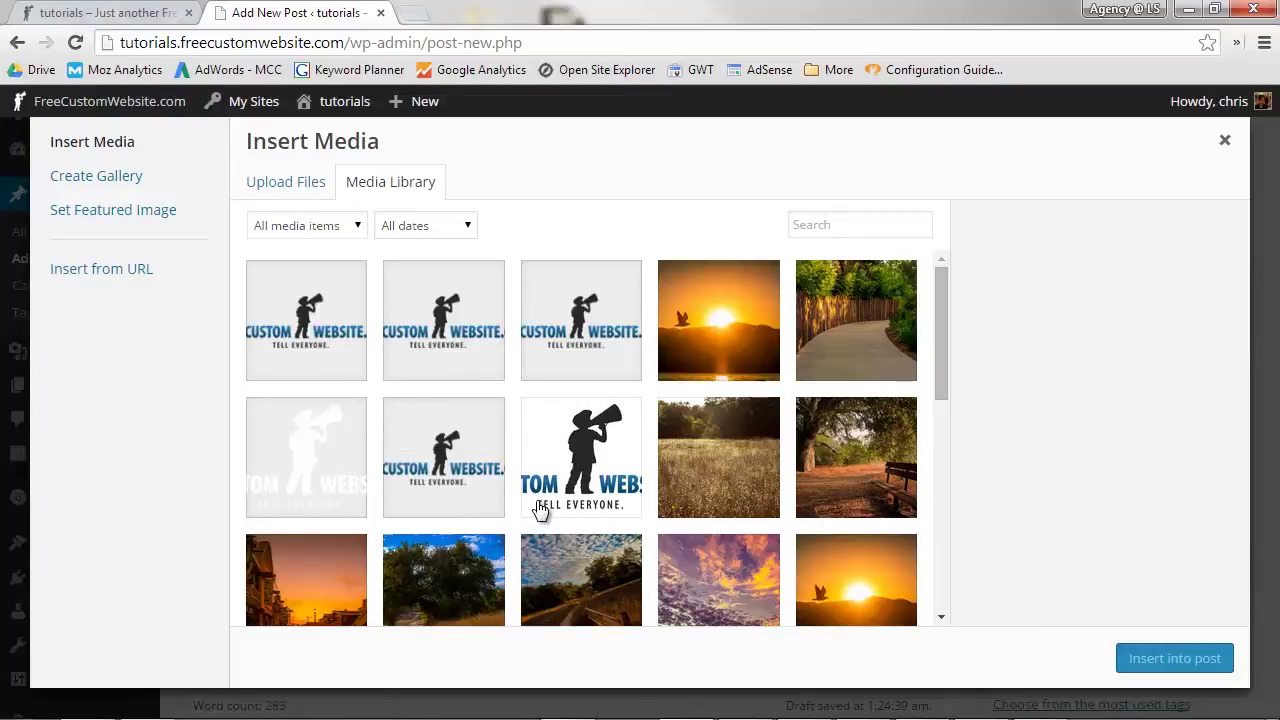
click(288, 190)
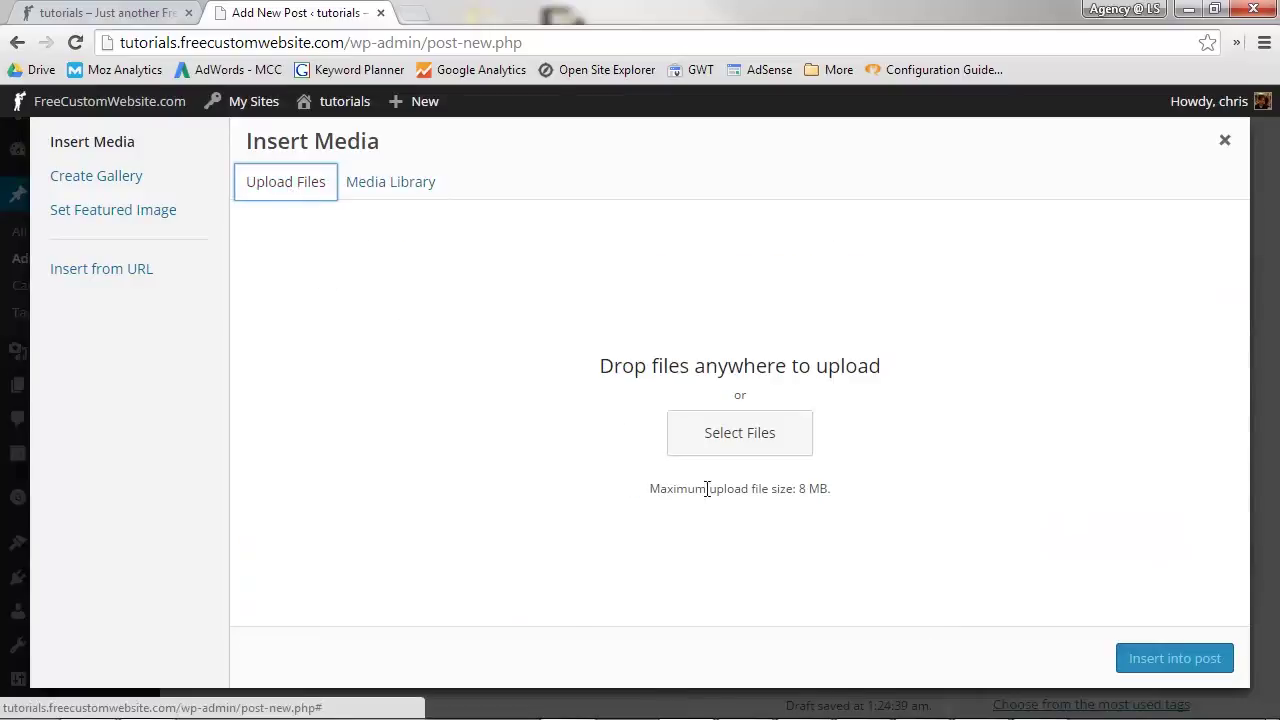
click(771, 449)
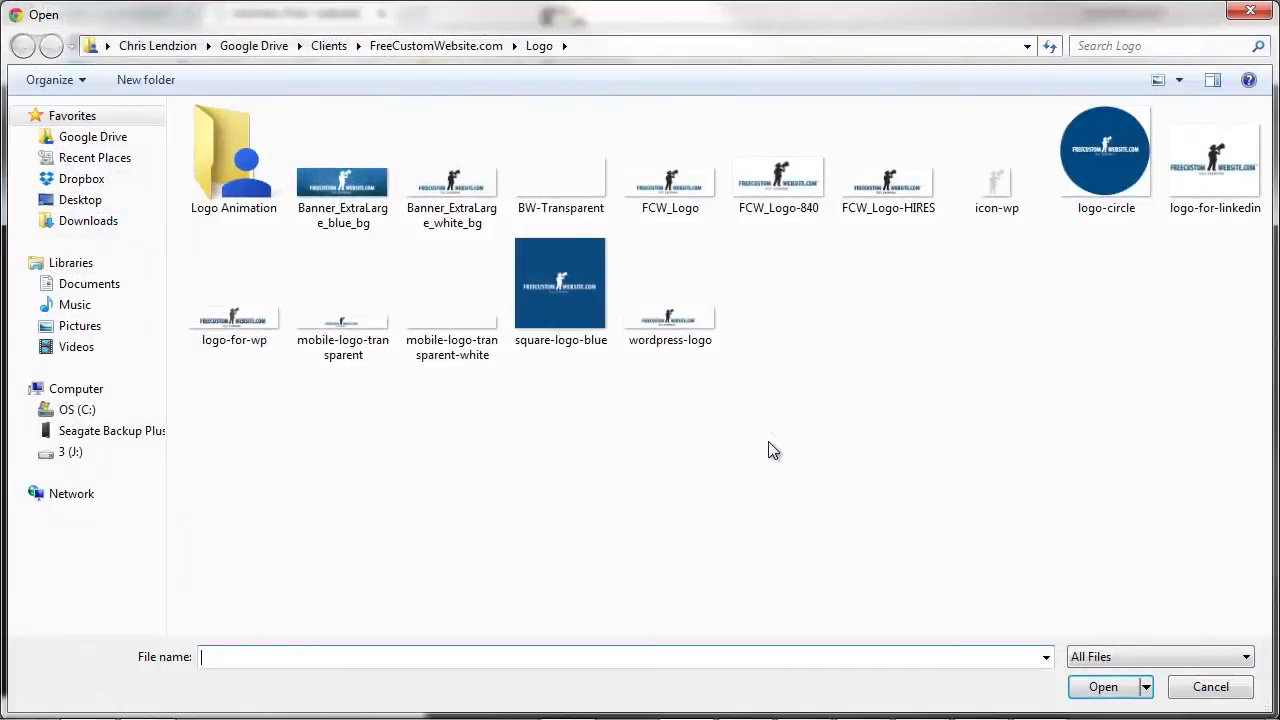
click(671, 330)
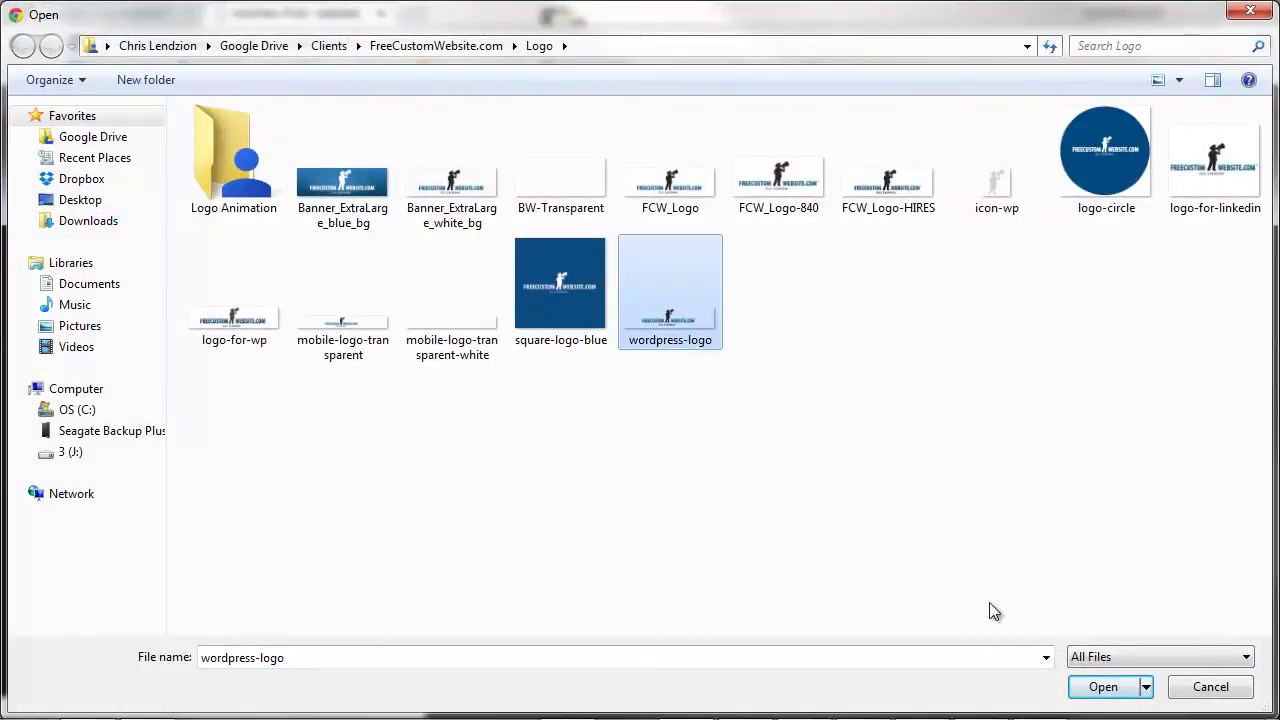
click(1103, 687)
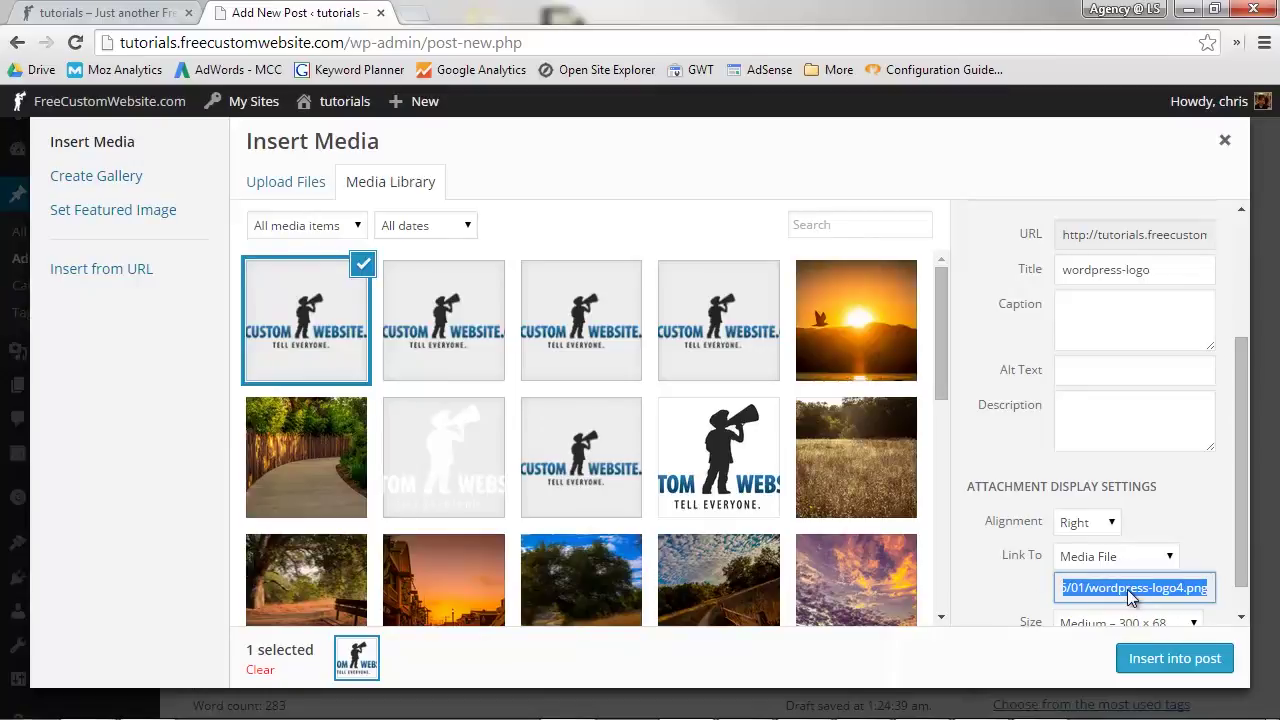
Step: Insert the uploaded logo into the post with alignment Right, no link and size Medium – 300 × 68
click(1112, 523)
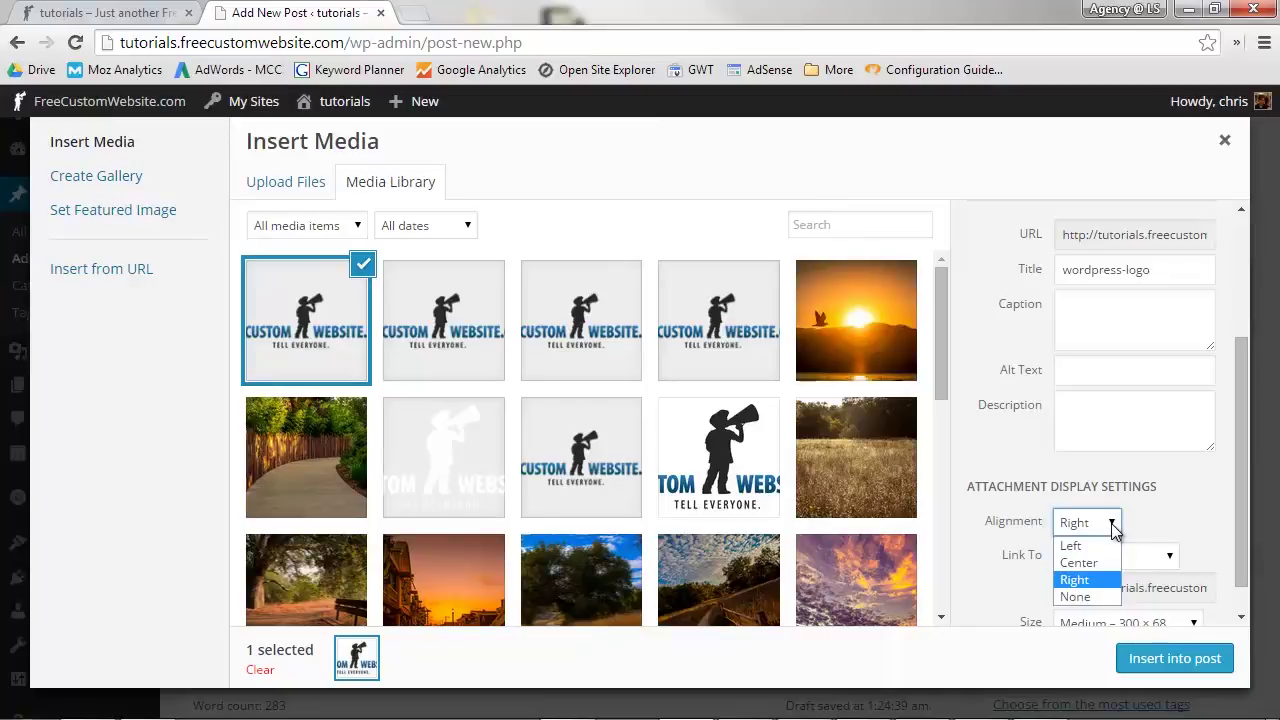
click(1089, 589)
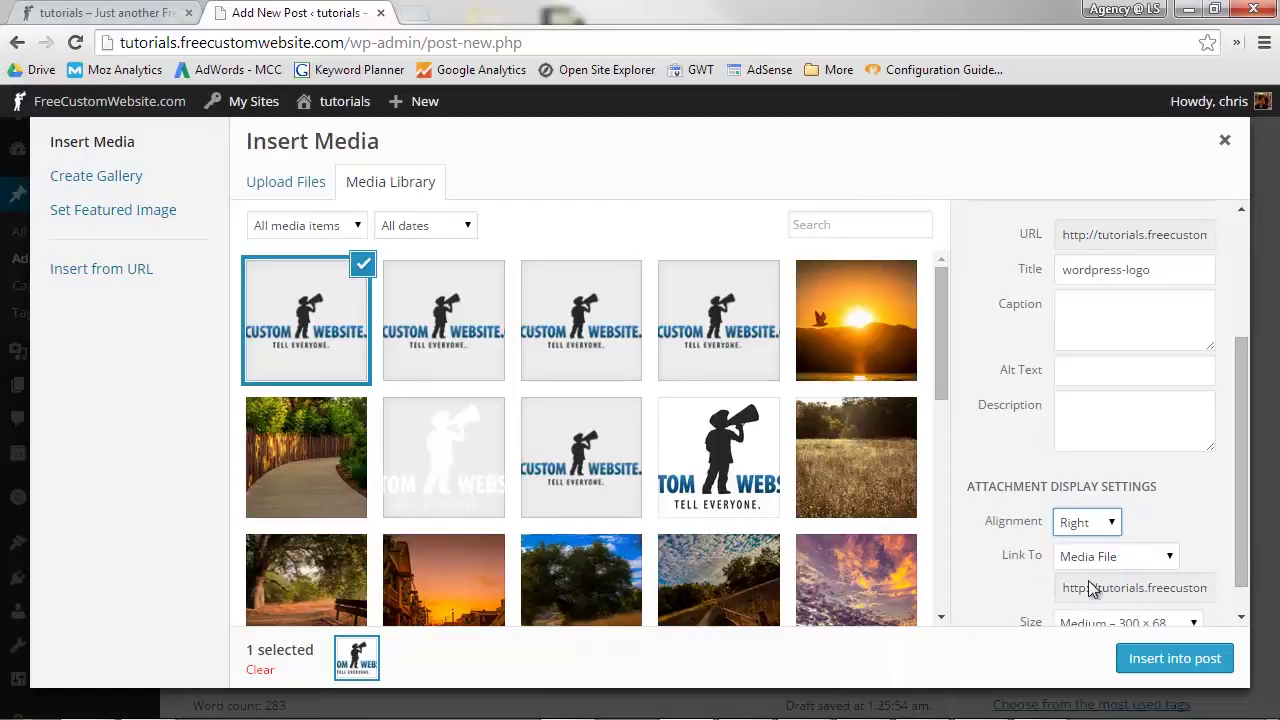
click(1170, 563)
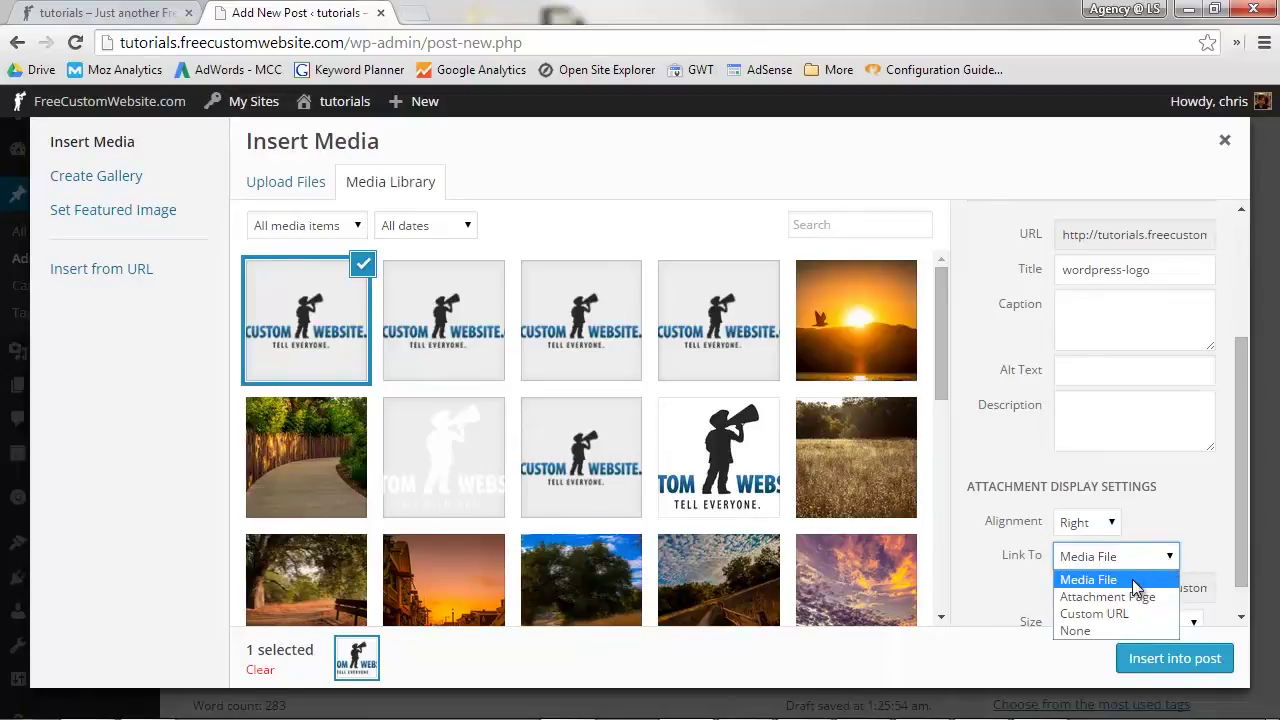
click(1114, 634)
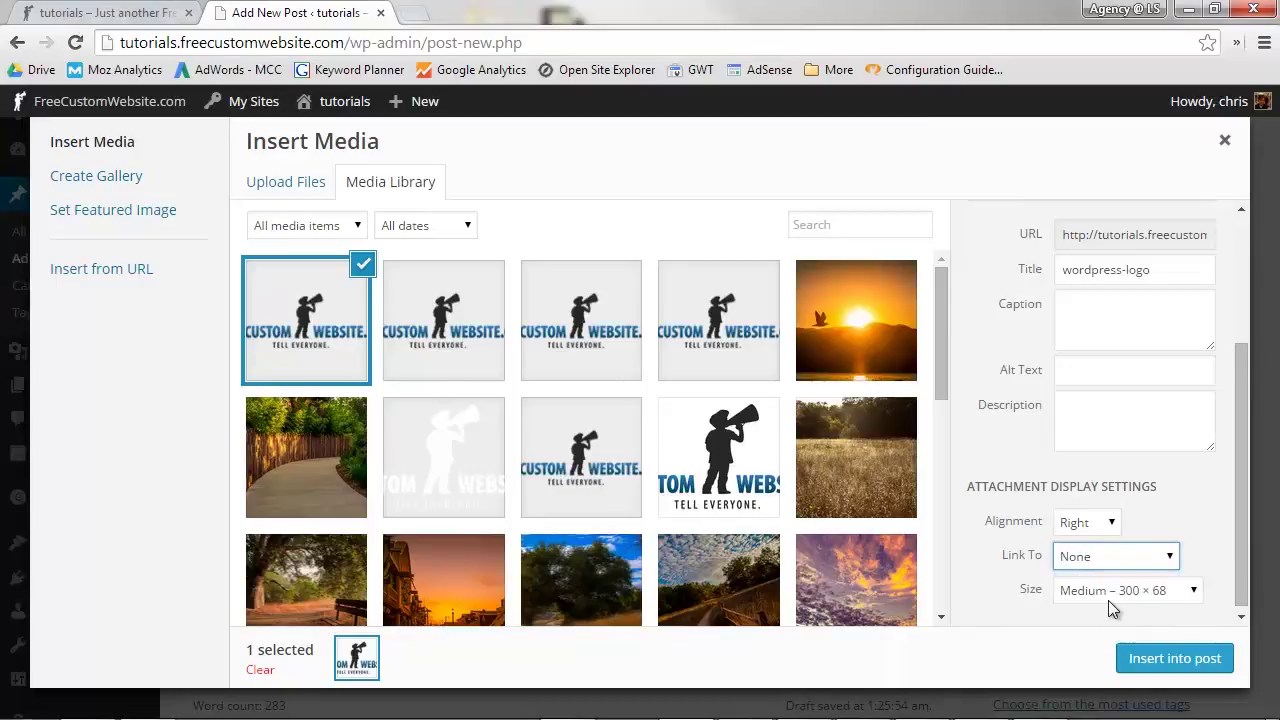
click(1196, 592)
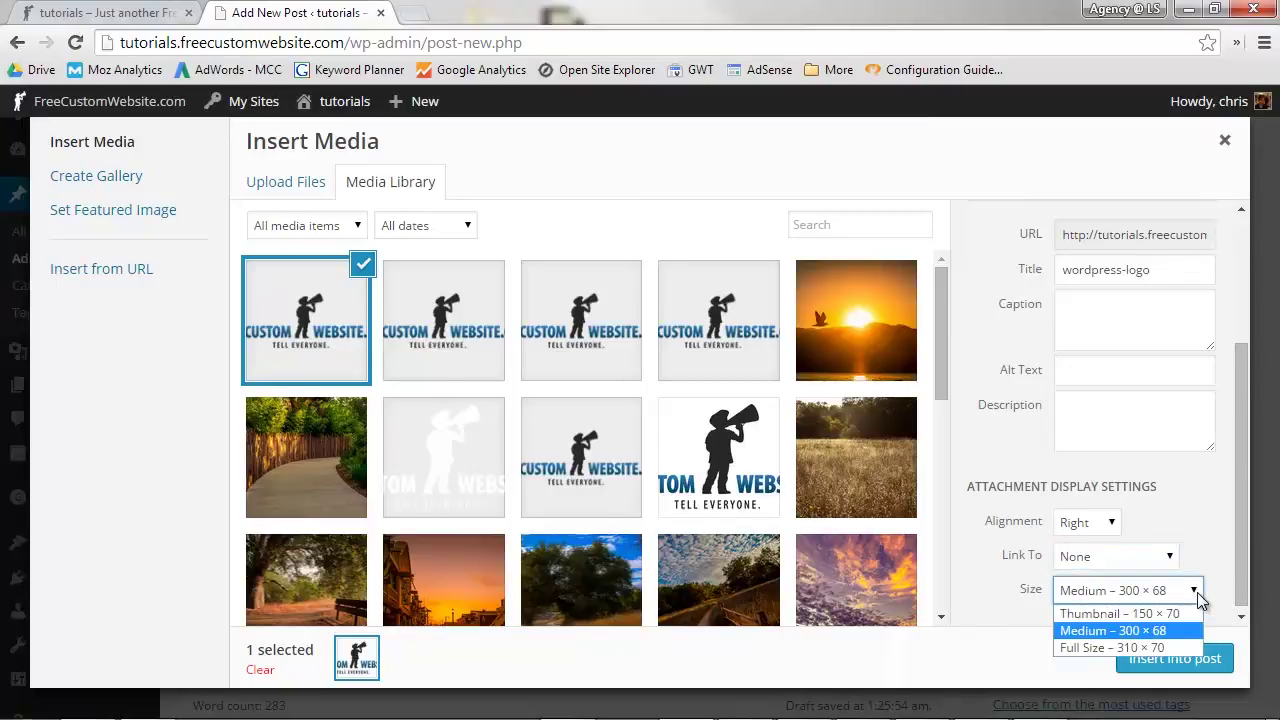
click(1166, 632)
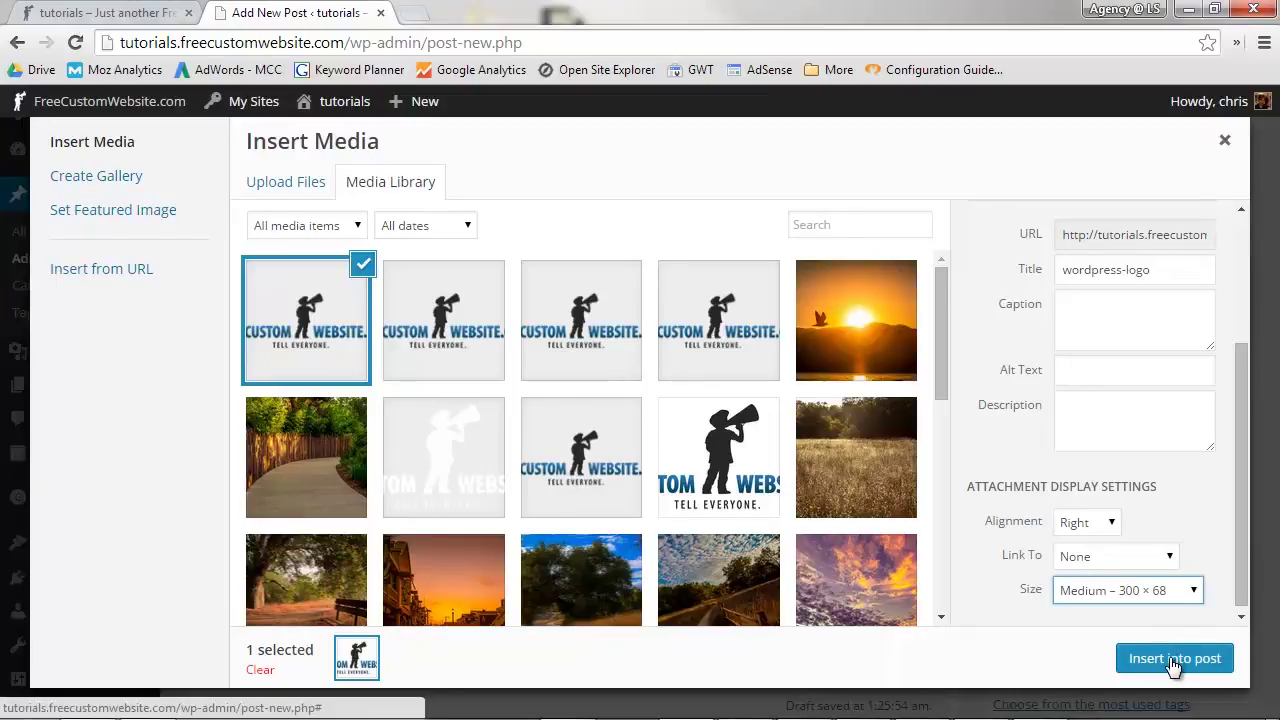
click(1174, 658)
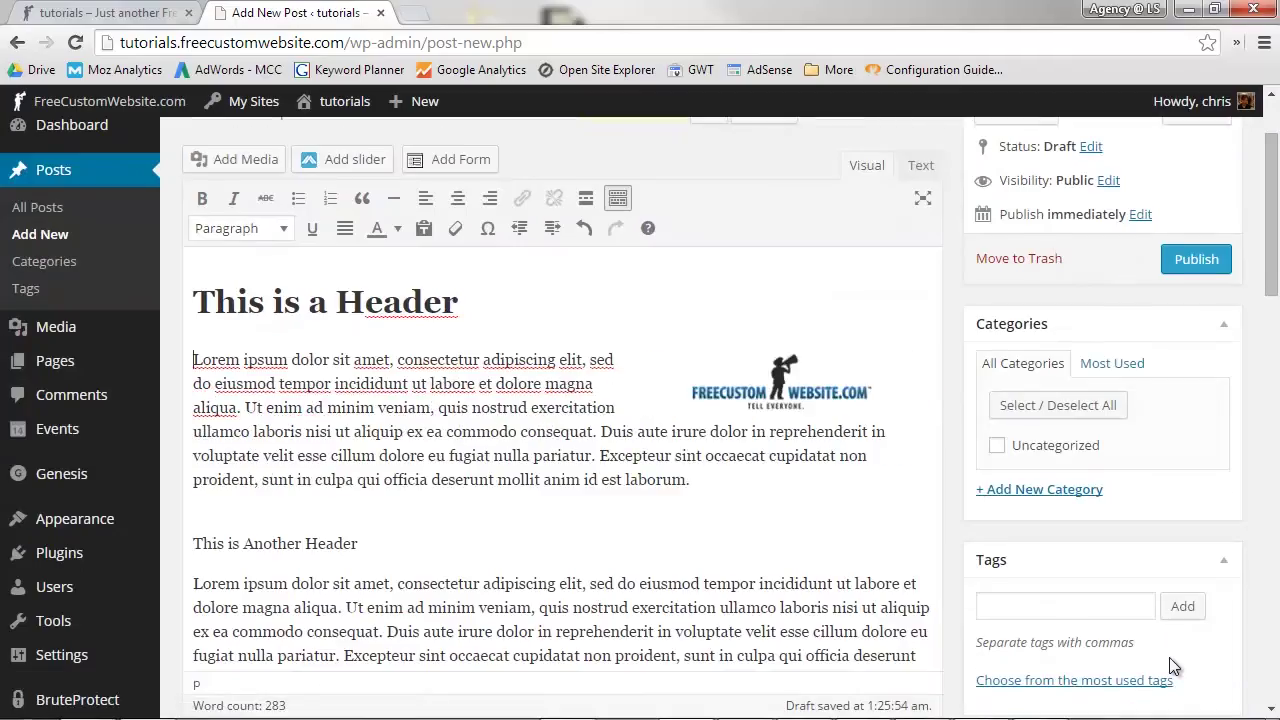
Step: Select the inserted logo to view its image alignment, edit and remove options, and deselect it
click(787, 383)
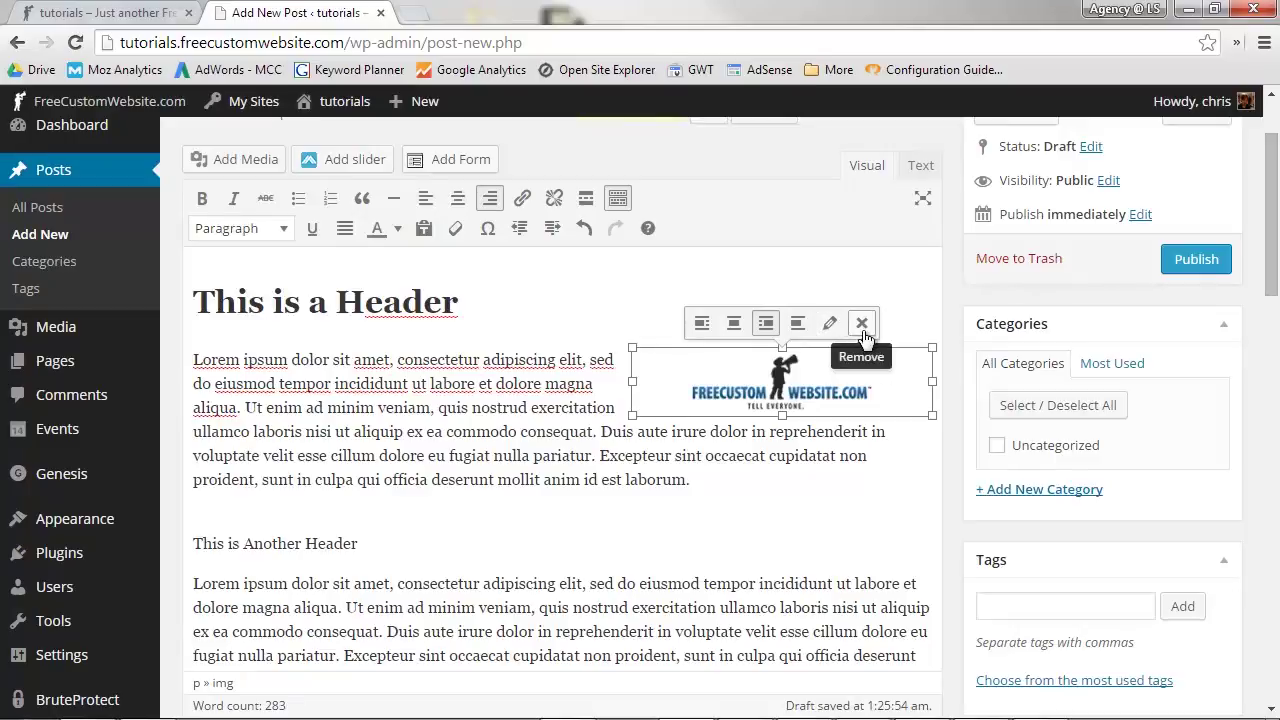
click(859, 447)
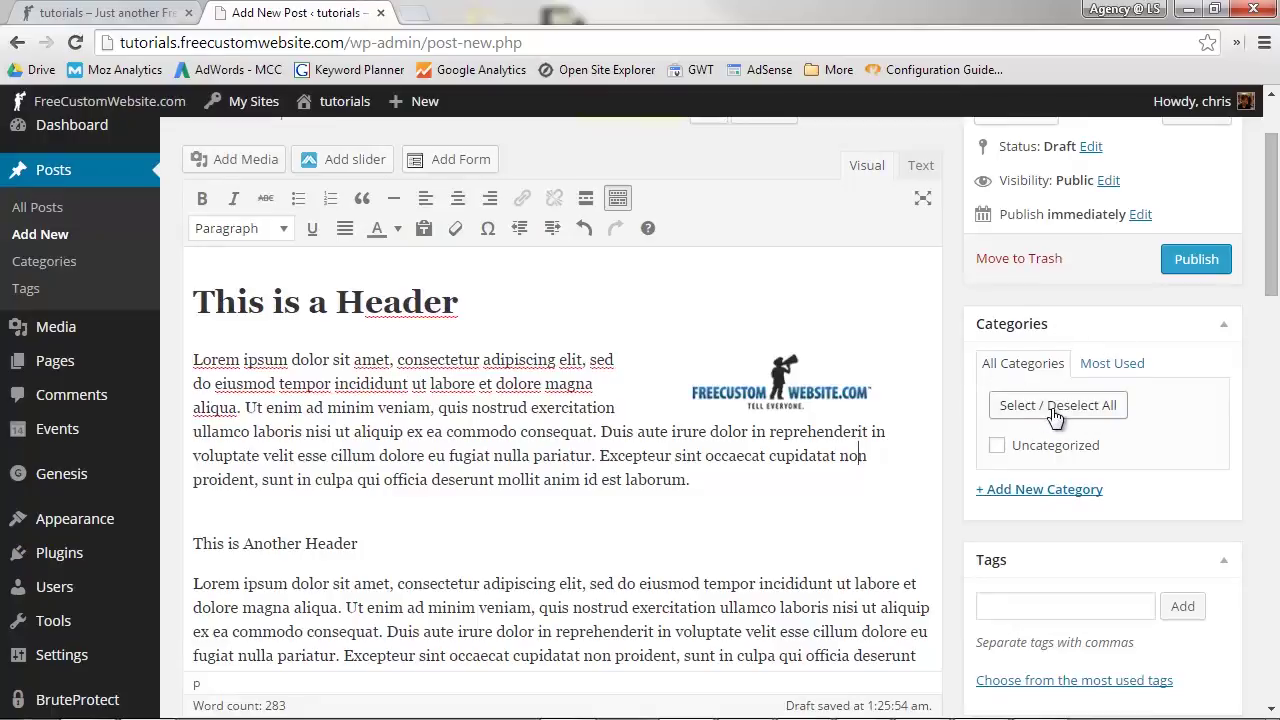
Step: Add a new top-level category named Company News to the post, with no parent category
click(1052, 492)
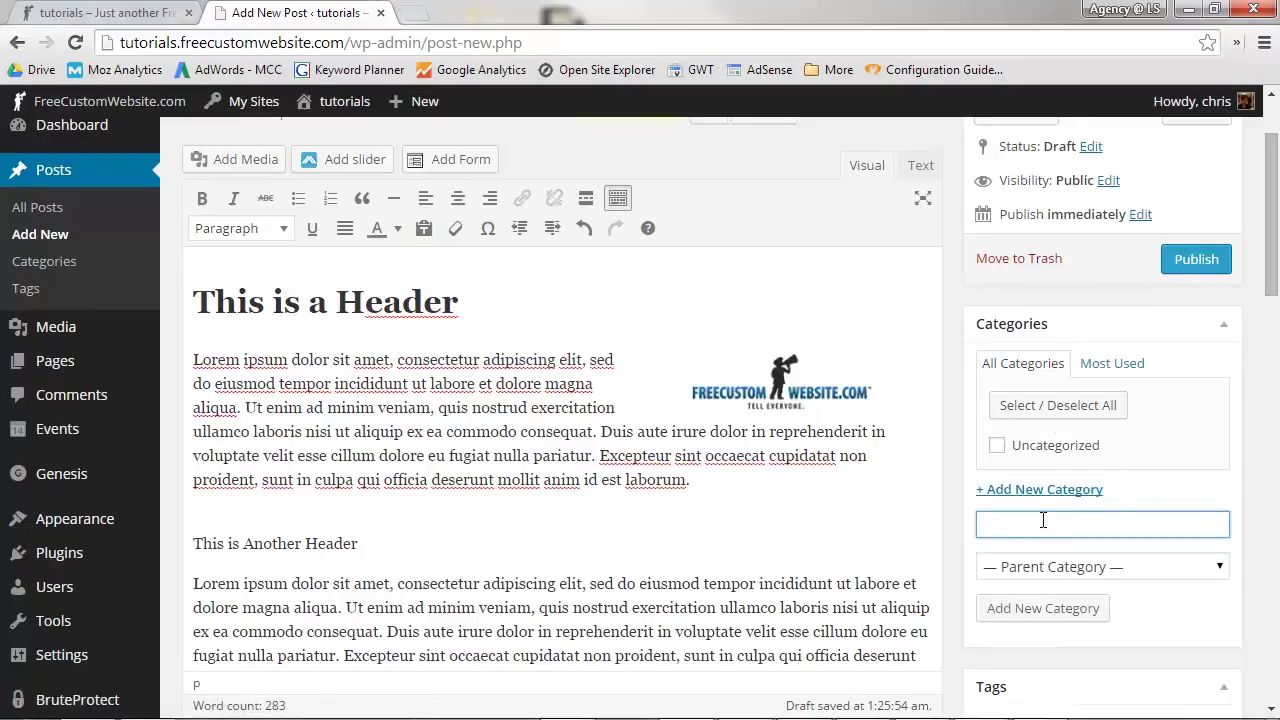
text(News)
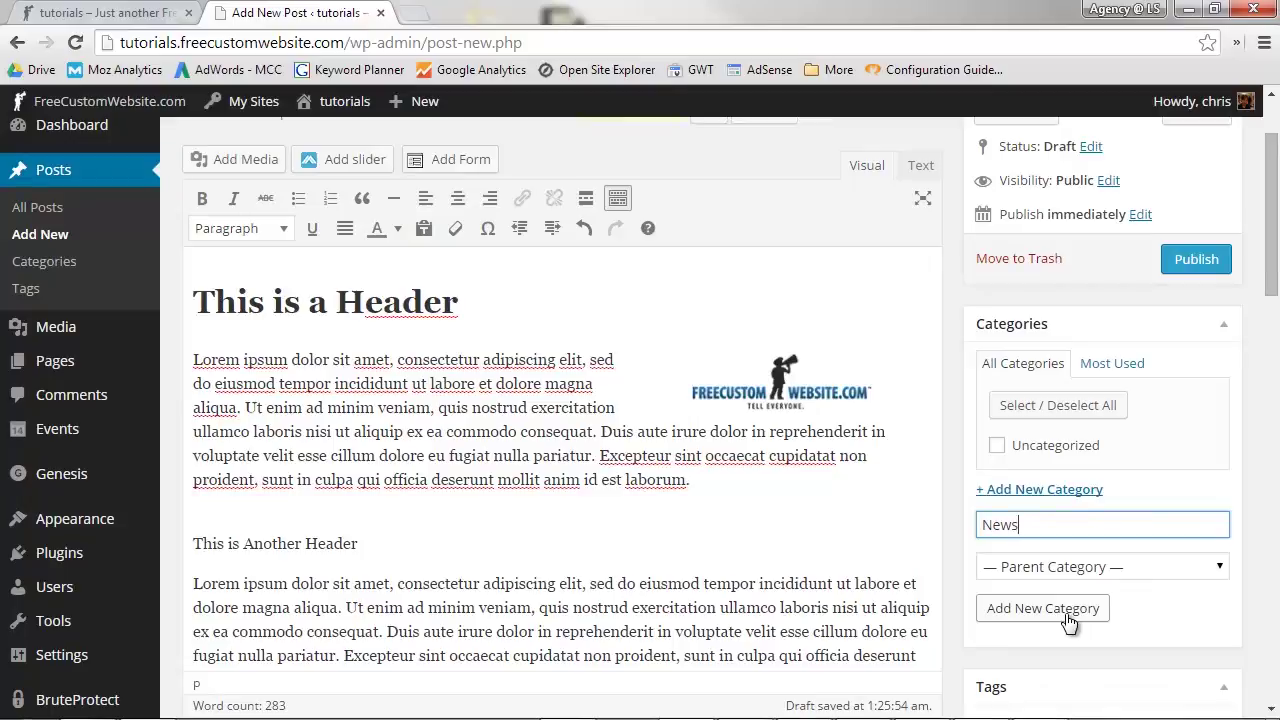
drag(1034, 520, 972, 518)
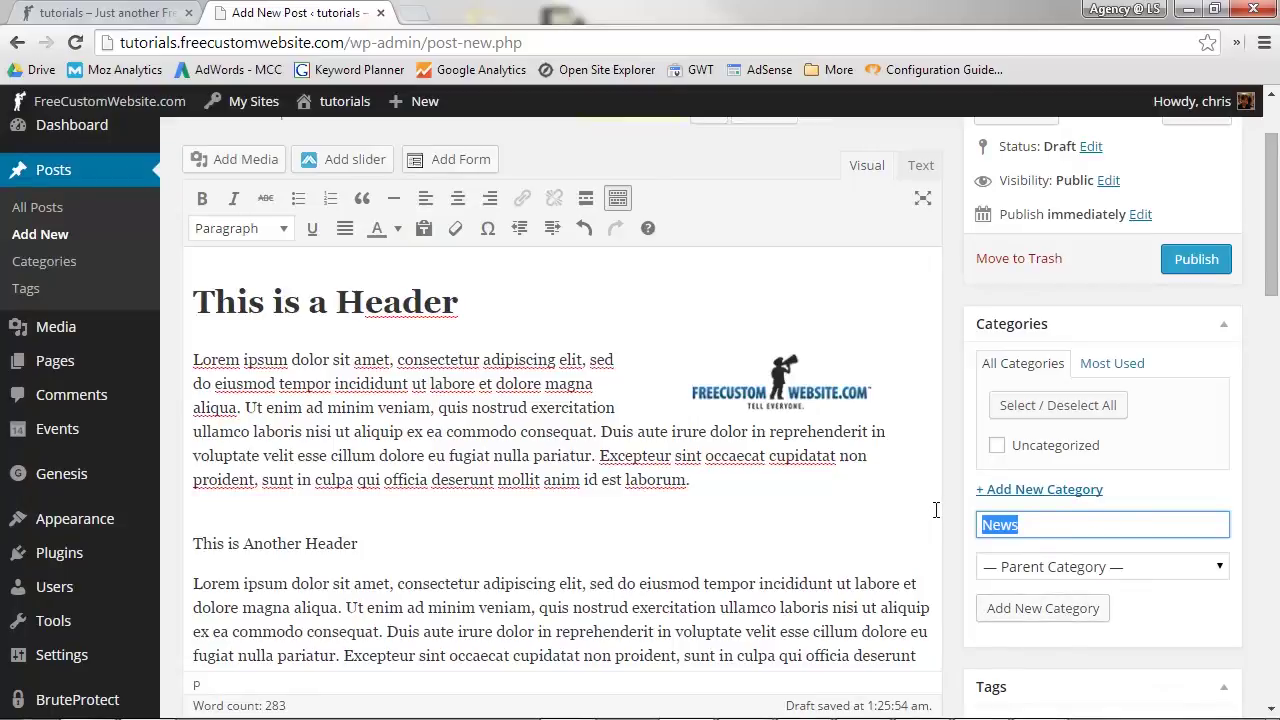
text(Cn)
key(BackSpace)
text(ompany News)
click(1096, 568)
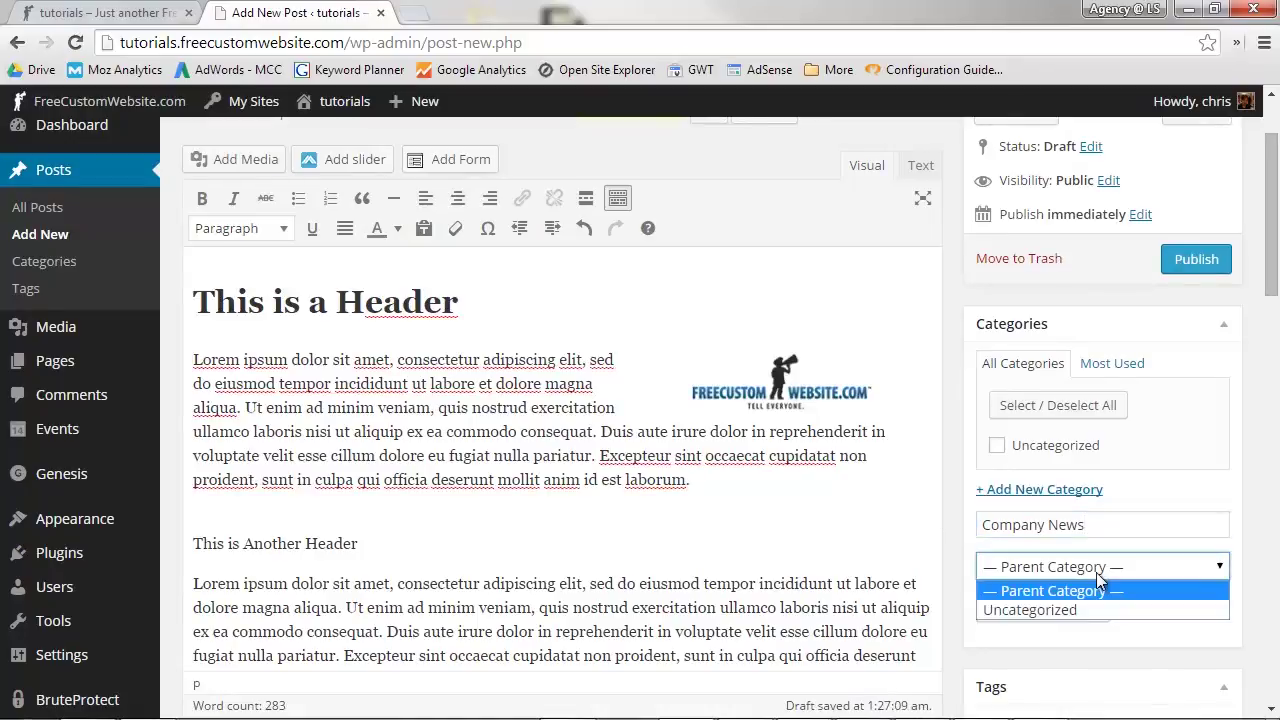
click(1097, 574)
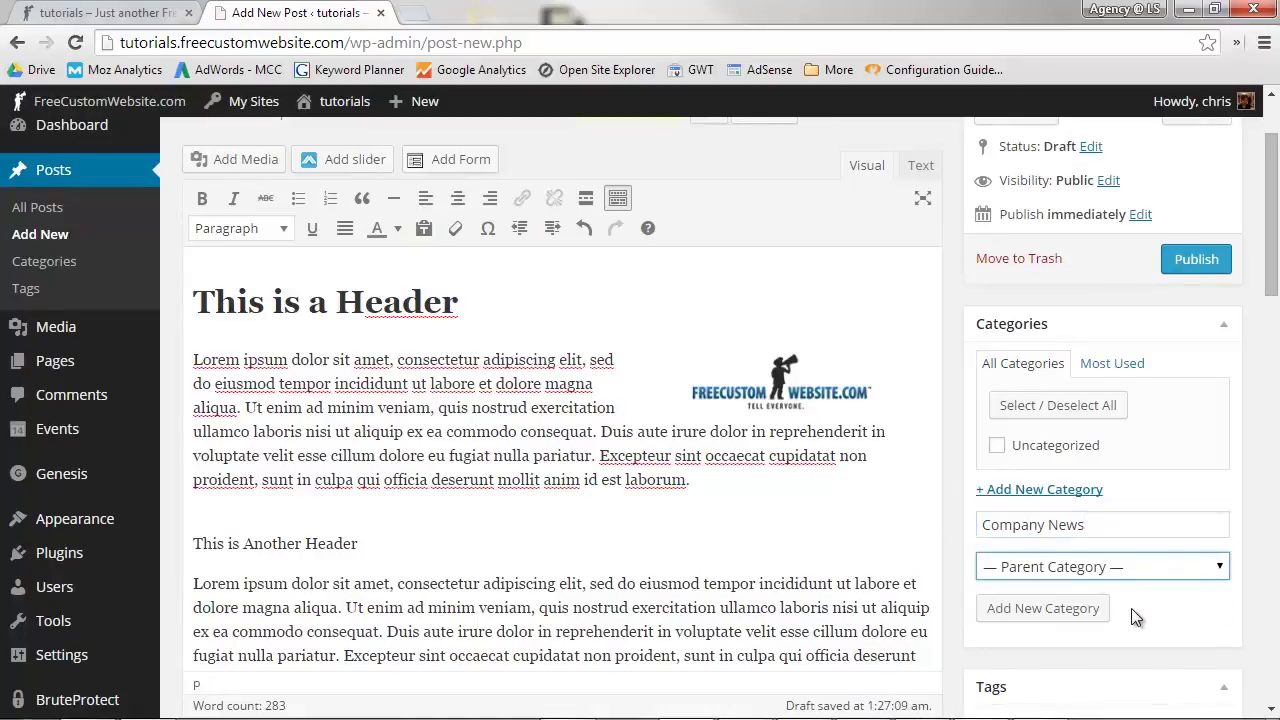
click(1064, 612)
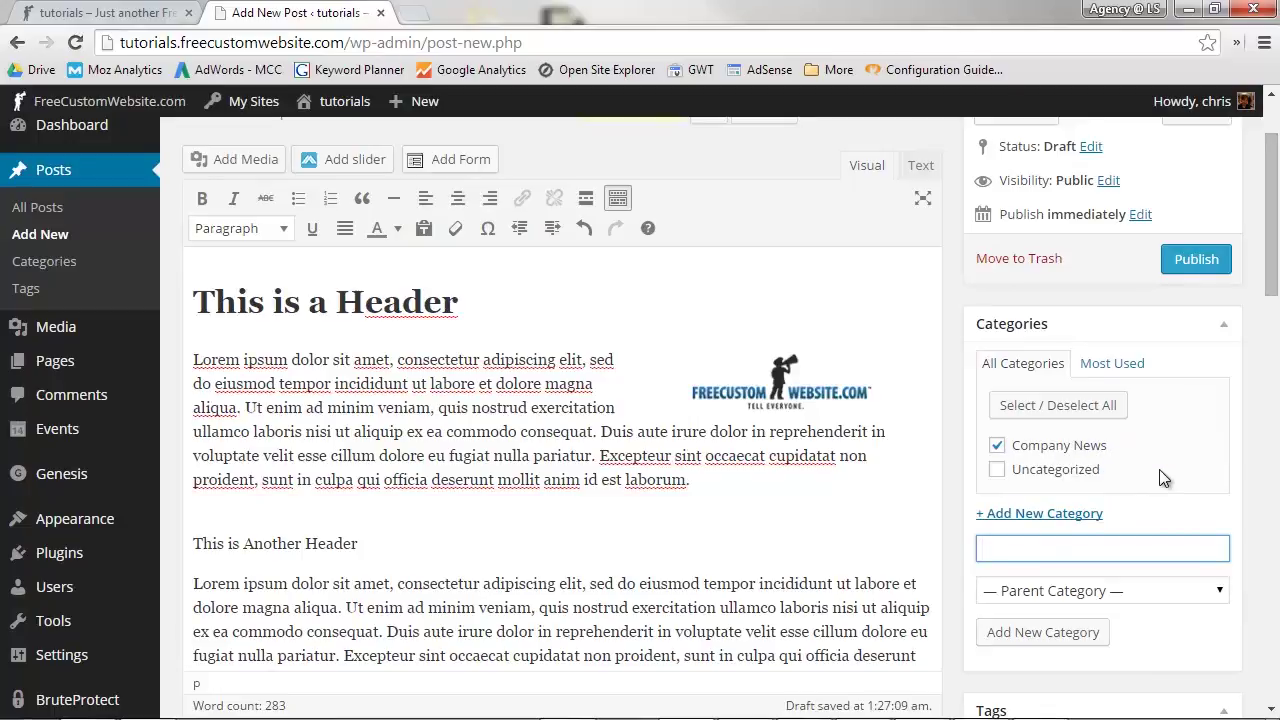
click(1170, 643)
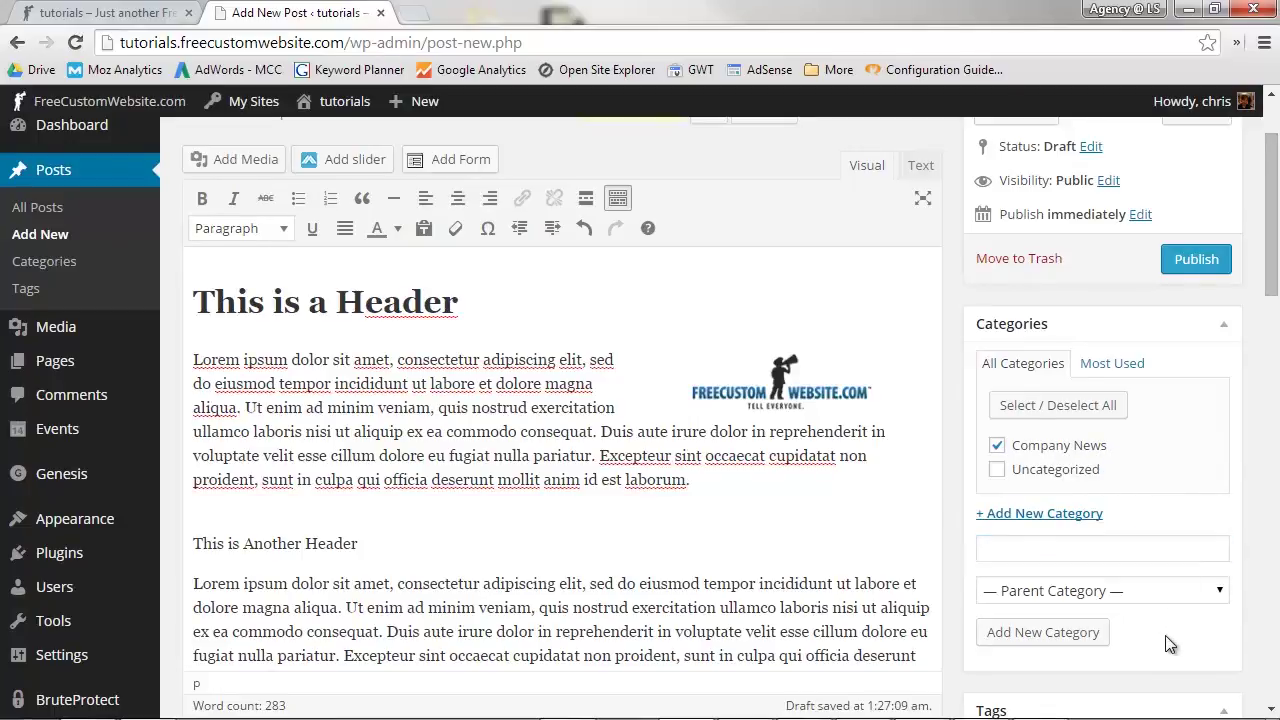
Step: Upload wordpress-logo from the computer's Logo folder and set it as the post's featured image
scroll(1170, 643, down, 3)
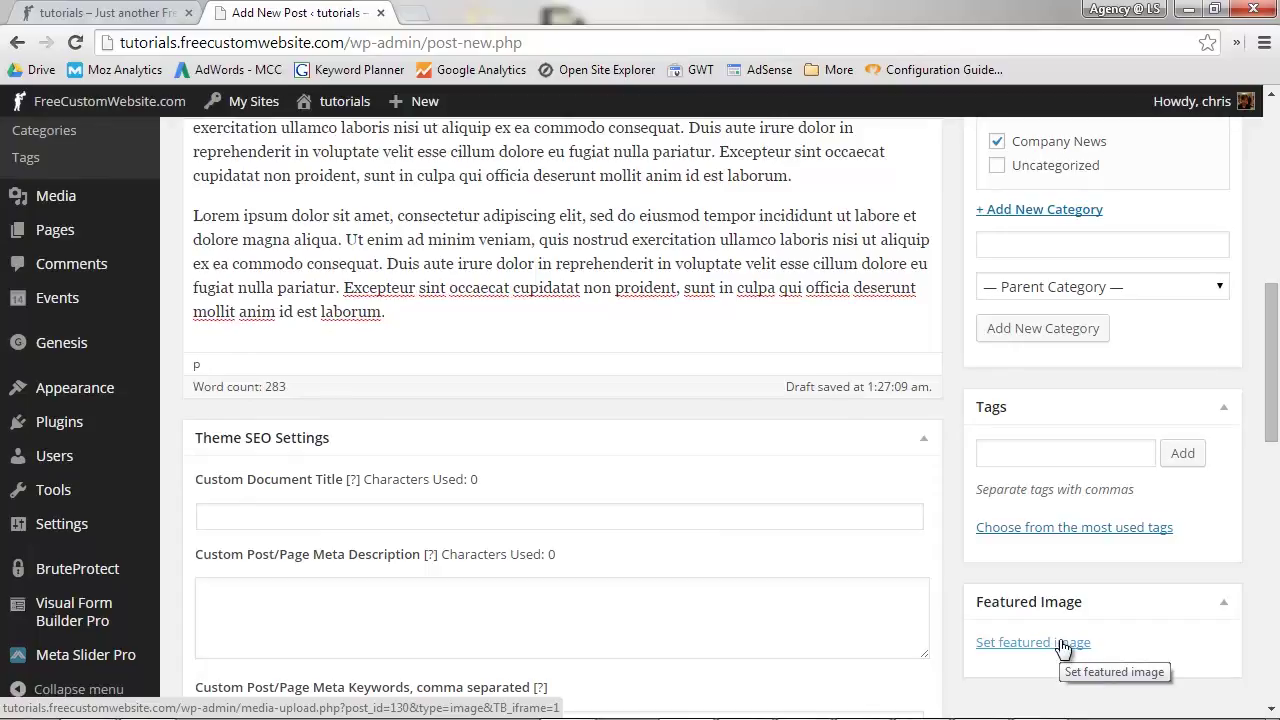
click(1063, 645)
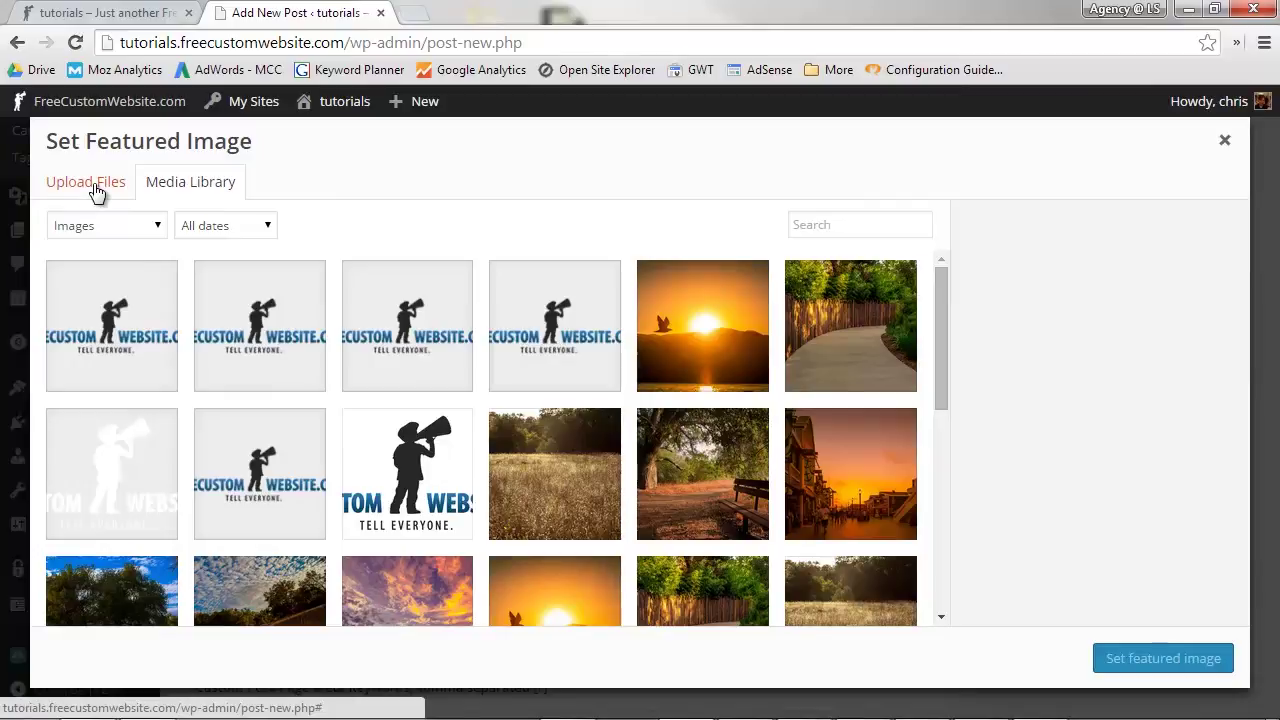
click(95, 190)
click(580, 425)
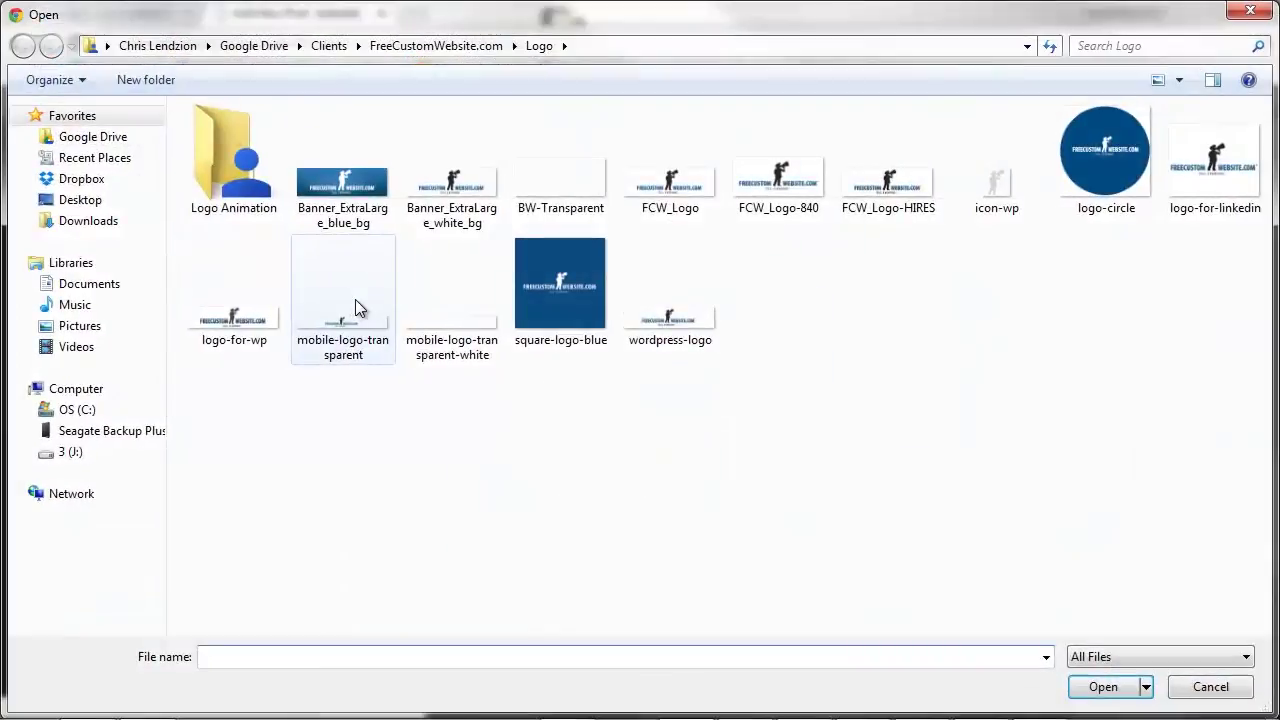
click(690, 336)
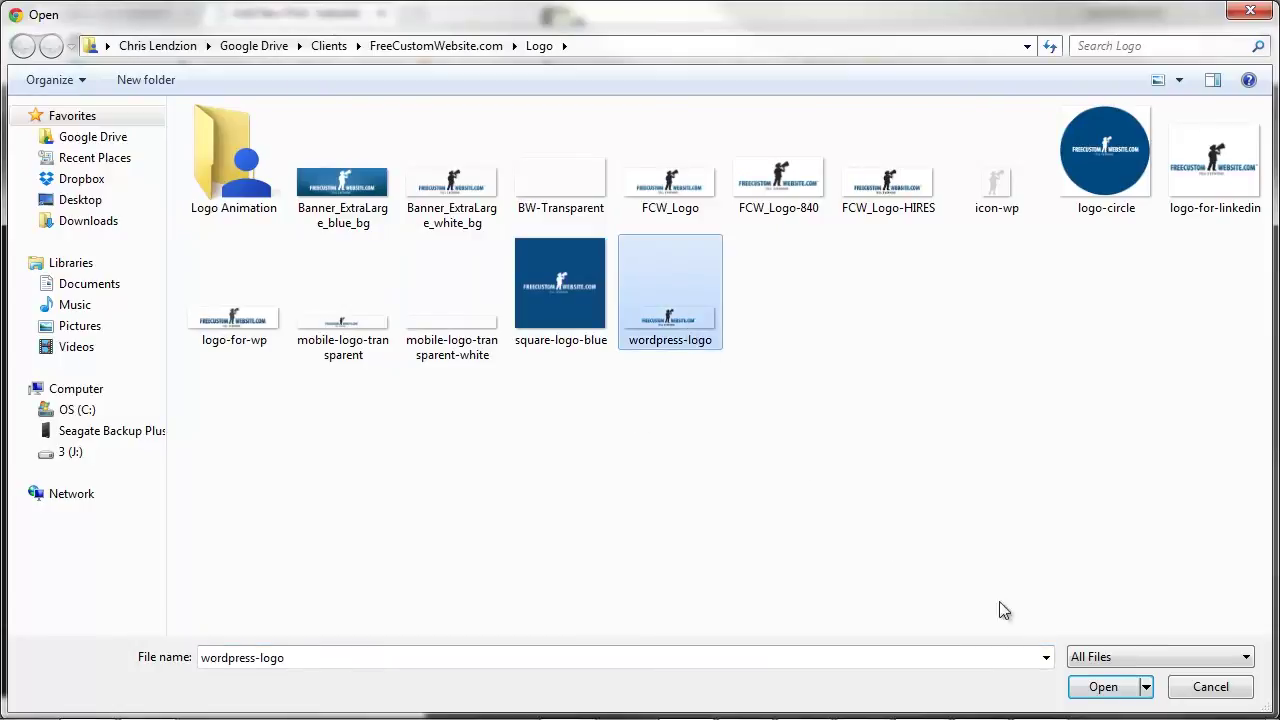
click(1103, 687)
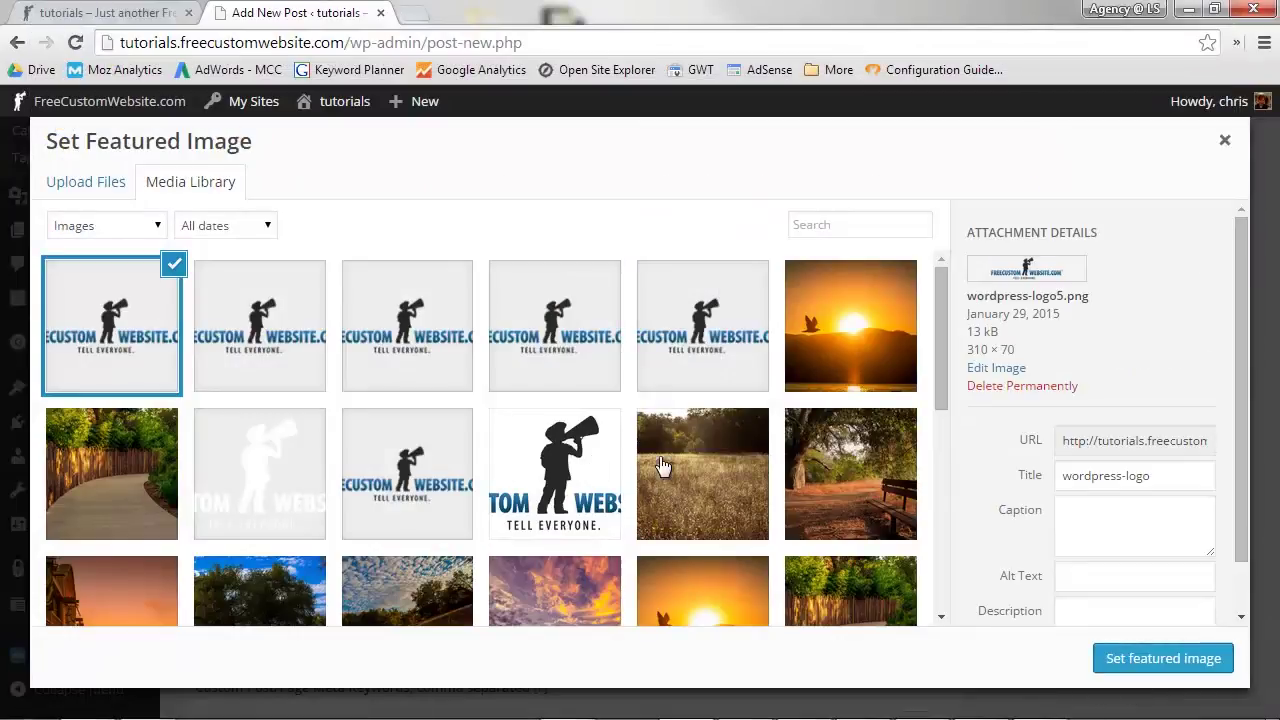
scroll(1008, 500, down, 1)
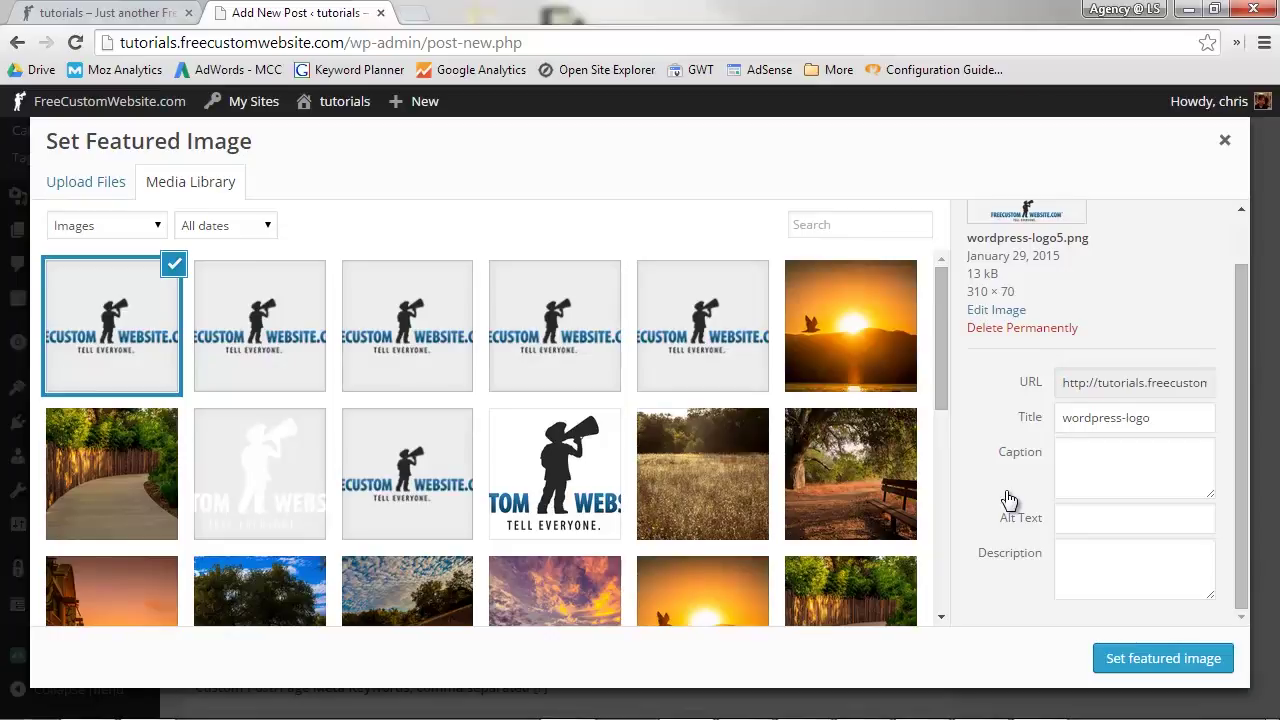
click(1131, 666)
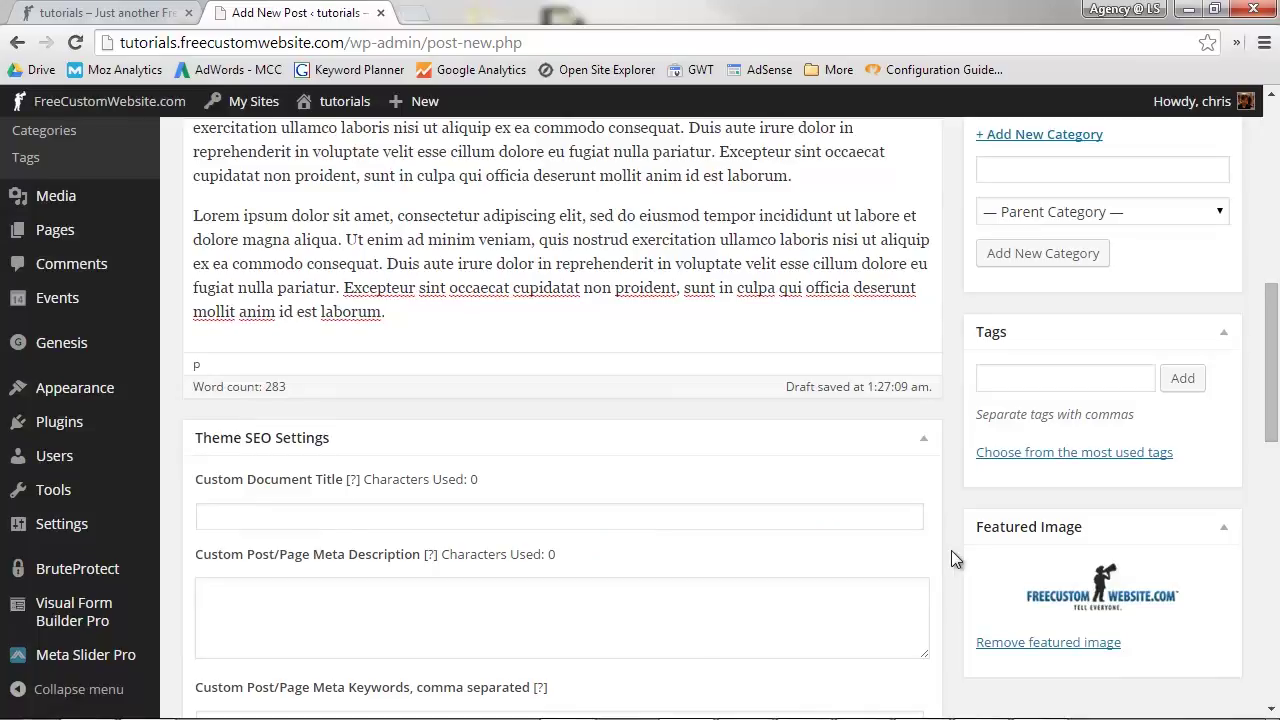
Step: Publish the post
scroll(951, 558, up, 4)
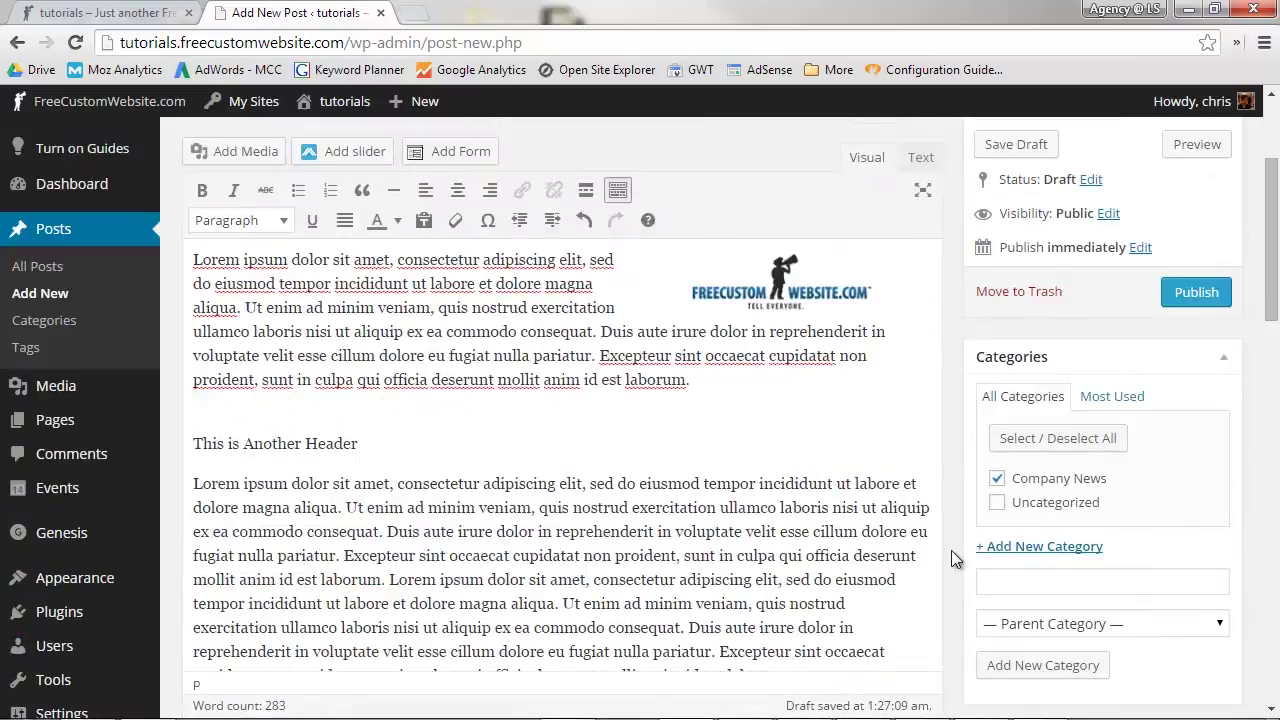
click(1192, 302)
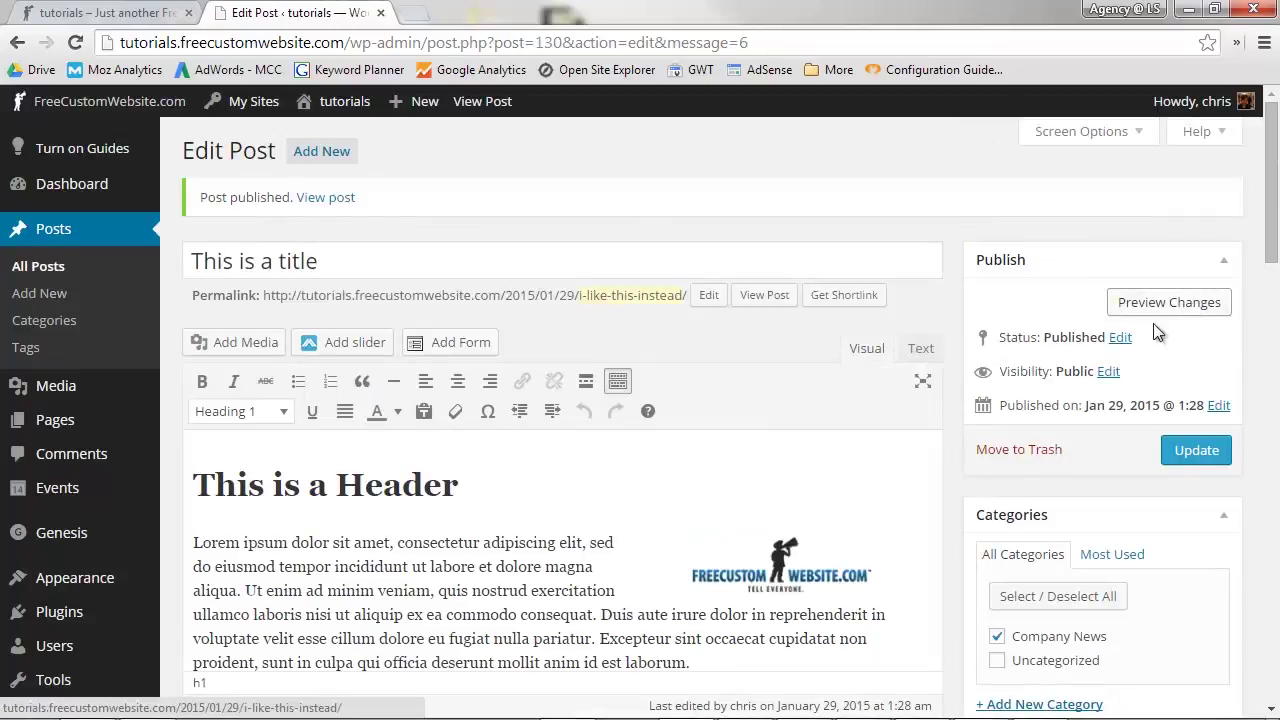
Step: Switch the published post's status to Draft in its publish settings, without updating the post
click(1120, 338)
click(1075, 368)
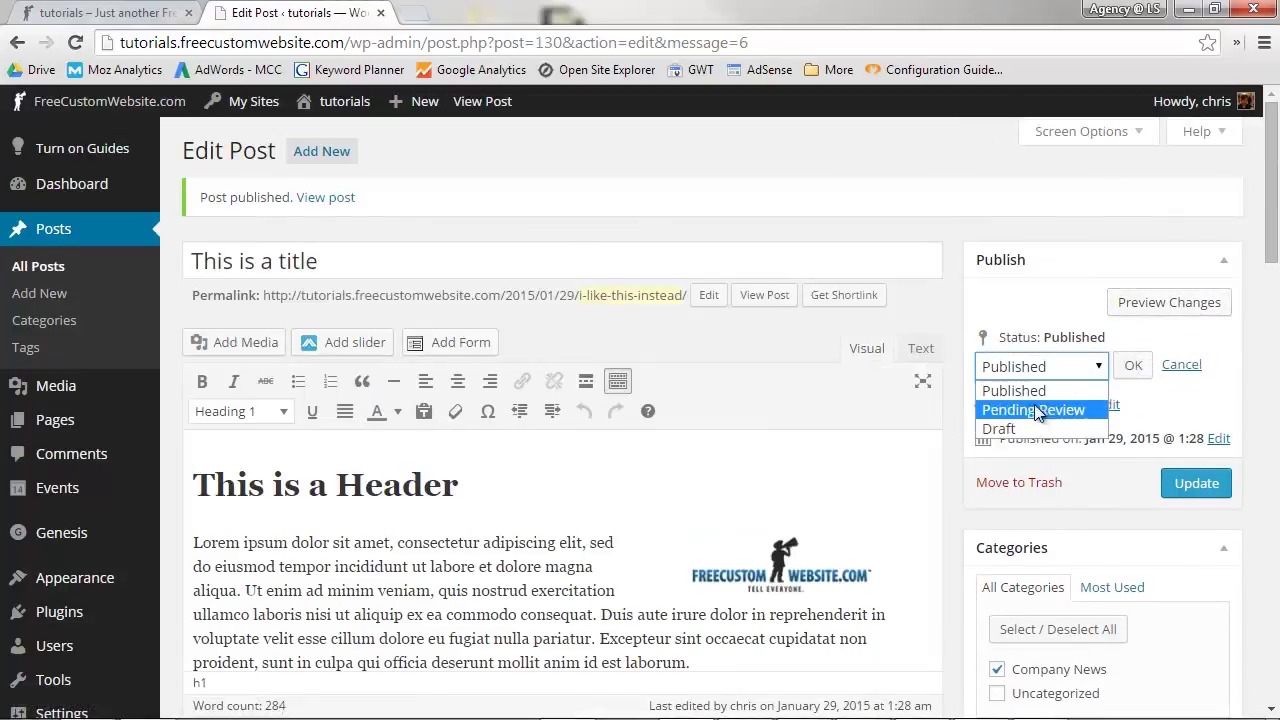
click(1000, 428)
click(1058, 368)
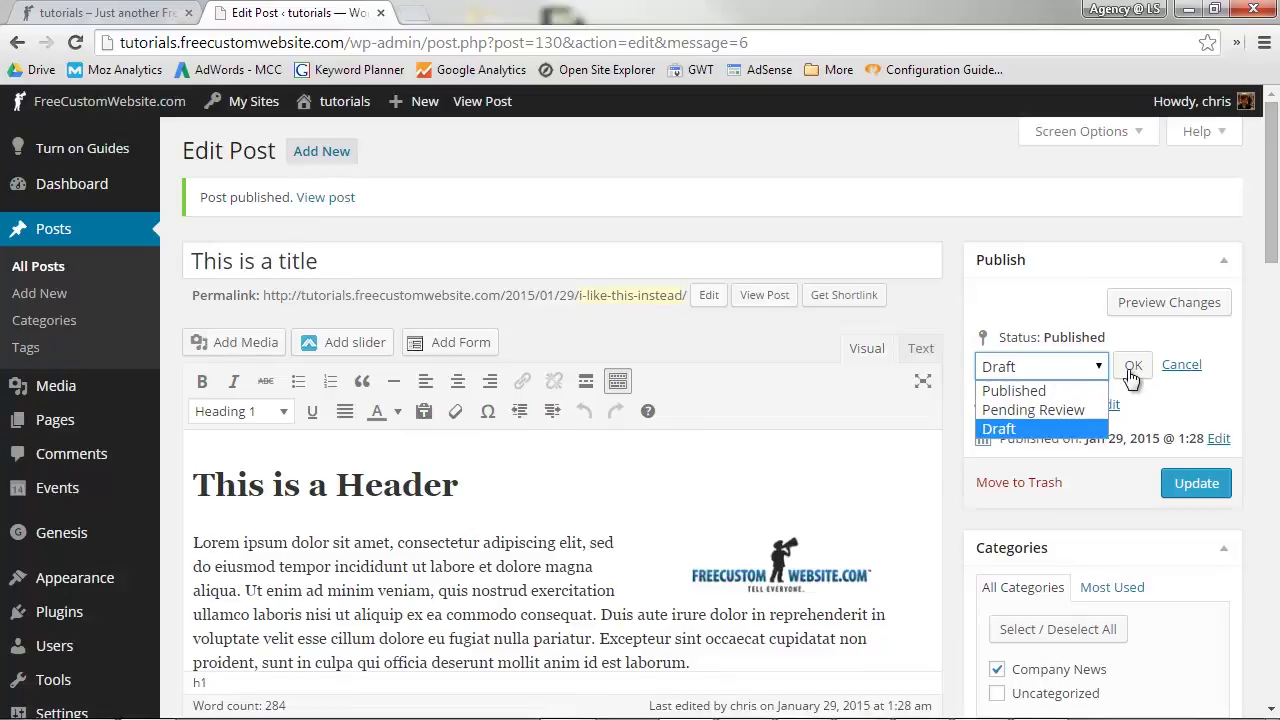
click(1133, 368)
click(1135, 367)
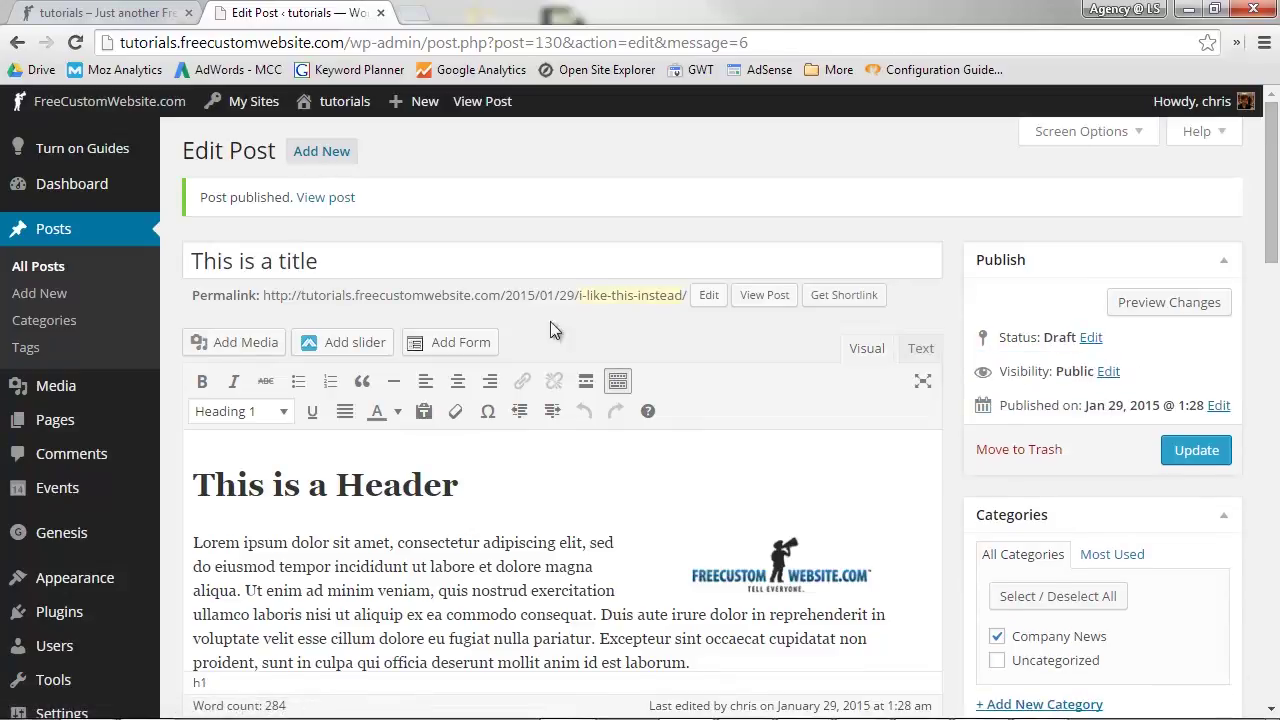
Step: In the list of all posts, select "This is a title" and "Hello world!" and move both to the trash in bulk
click(42, 231)
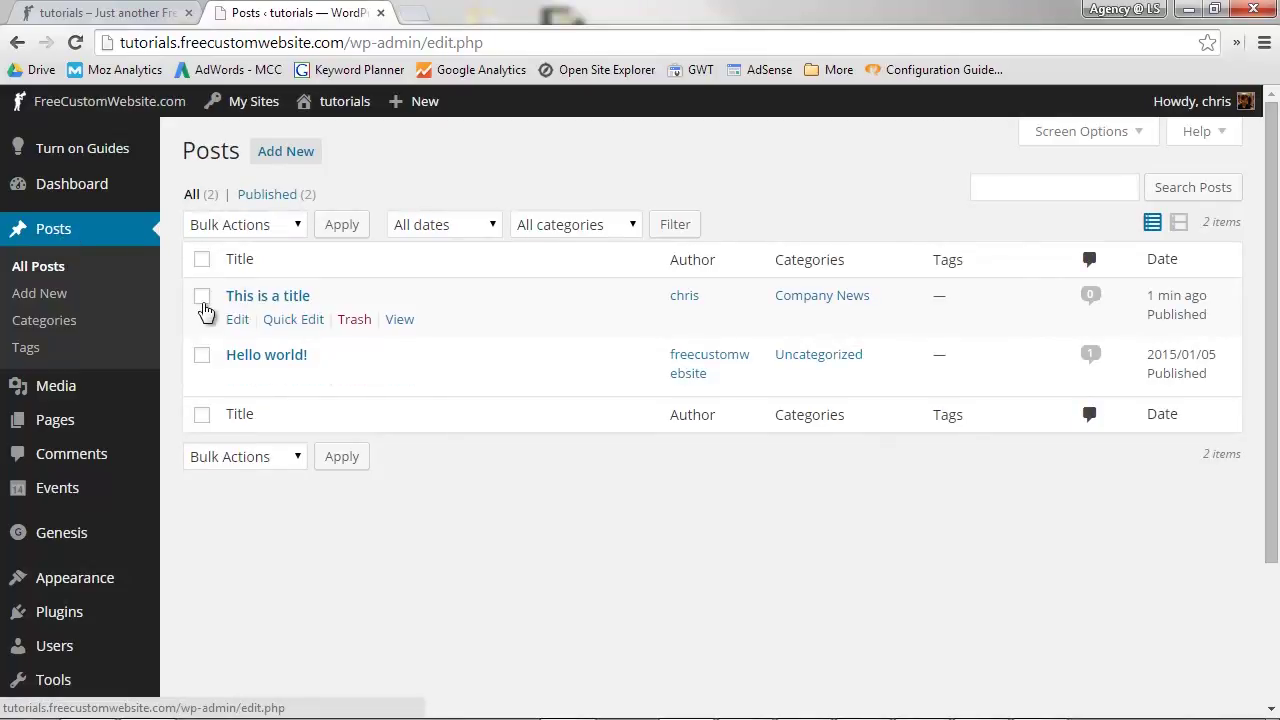
click(202, 298)
click(202, 355)
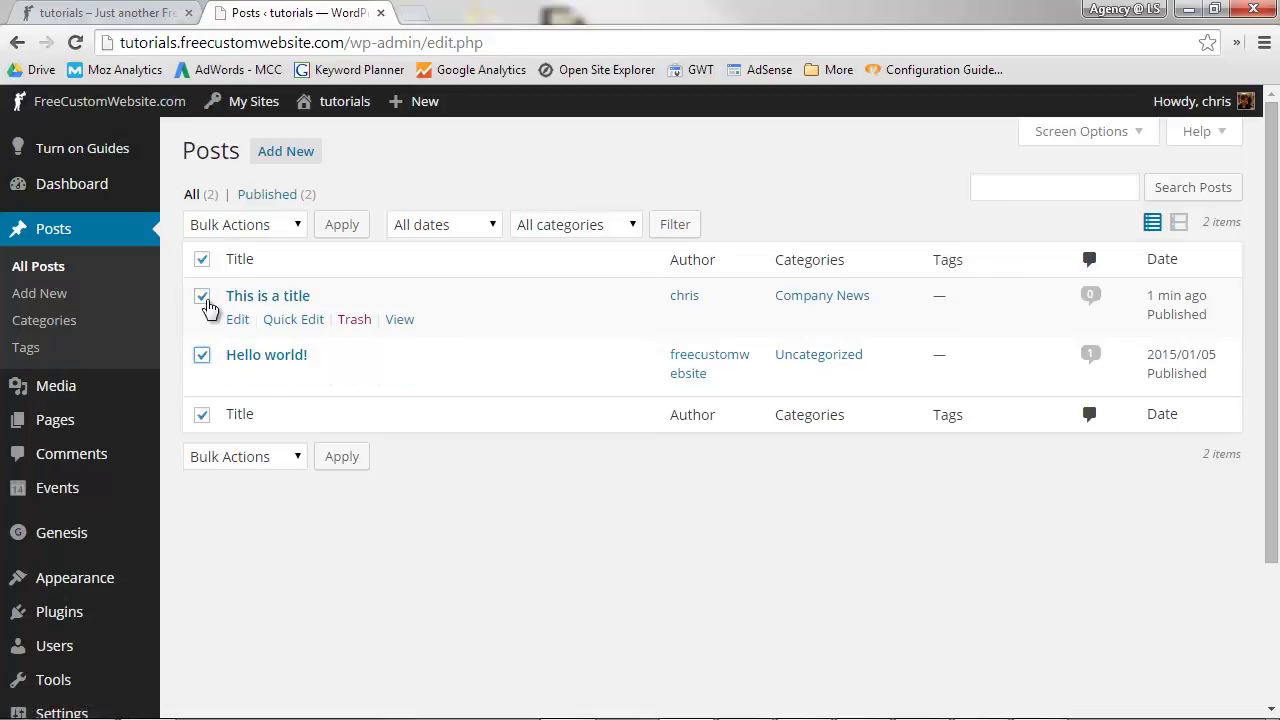
click(261, 228)
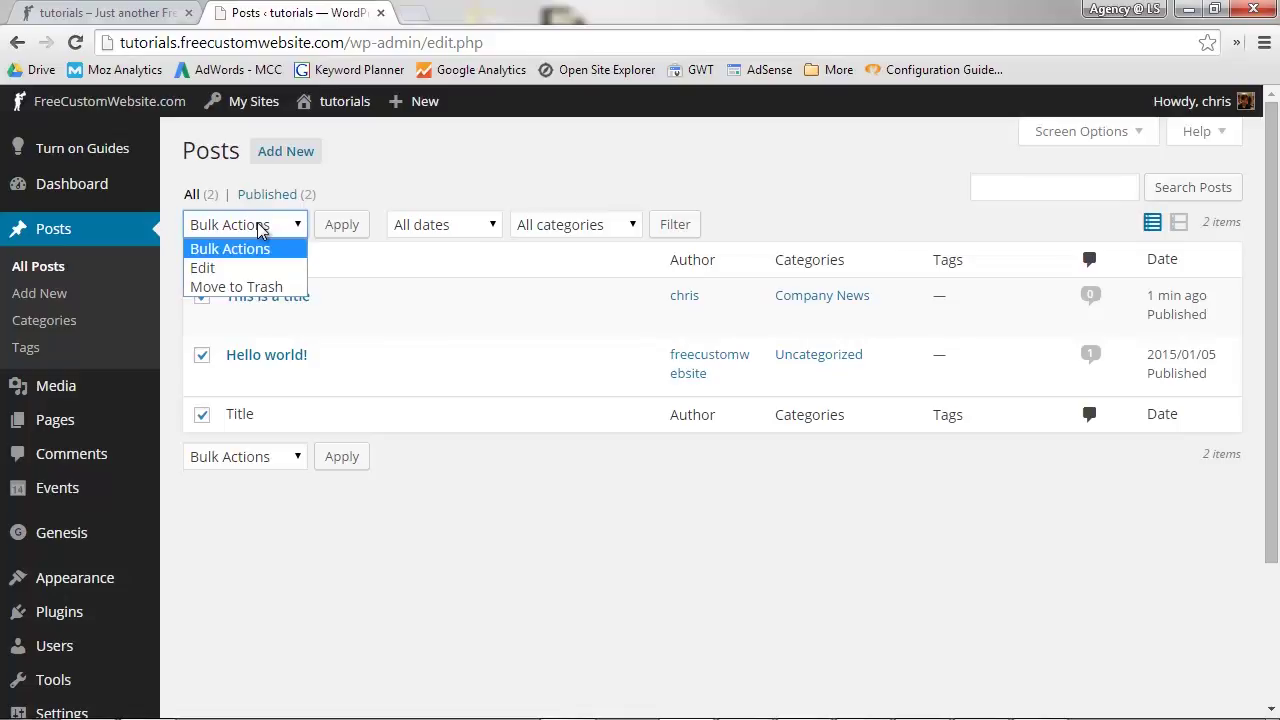
click(247, 287)
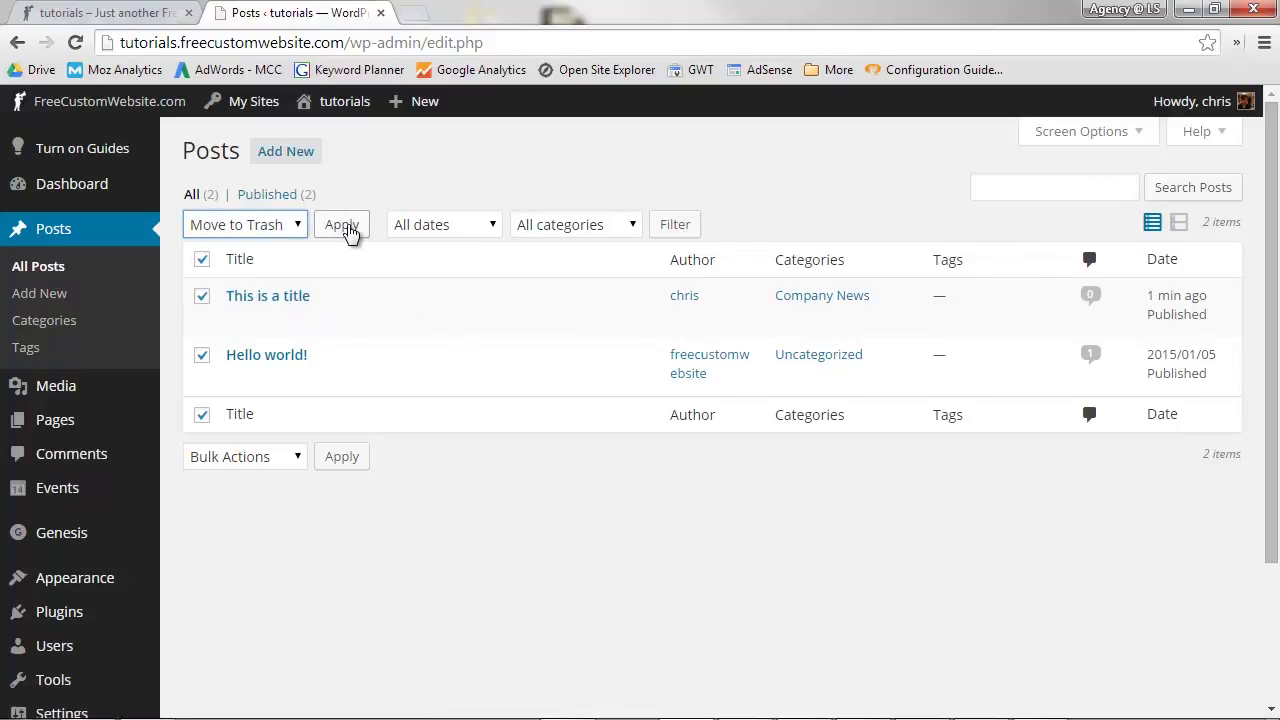
click(343, 226)
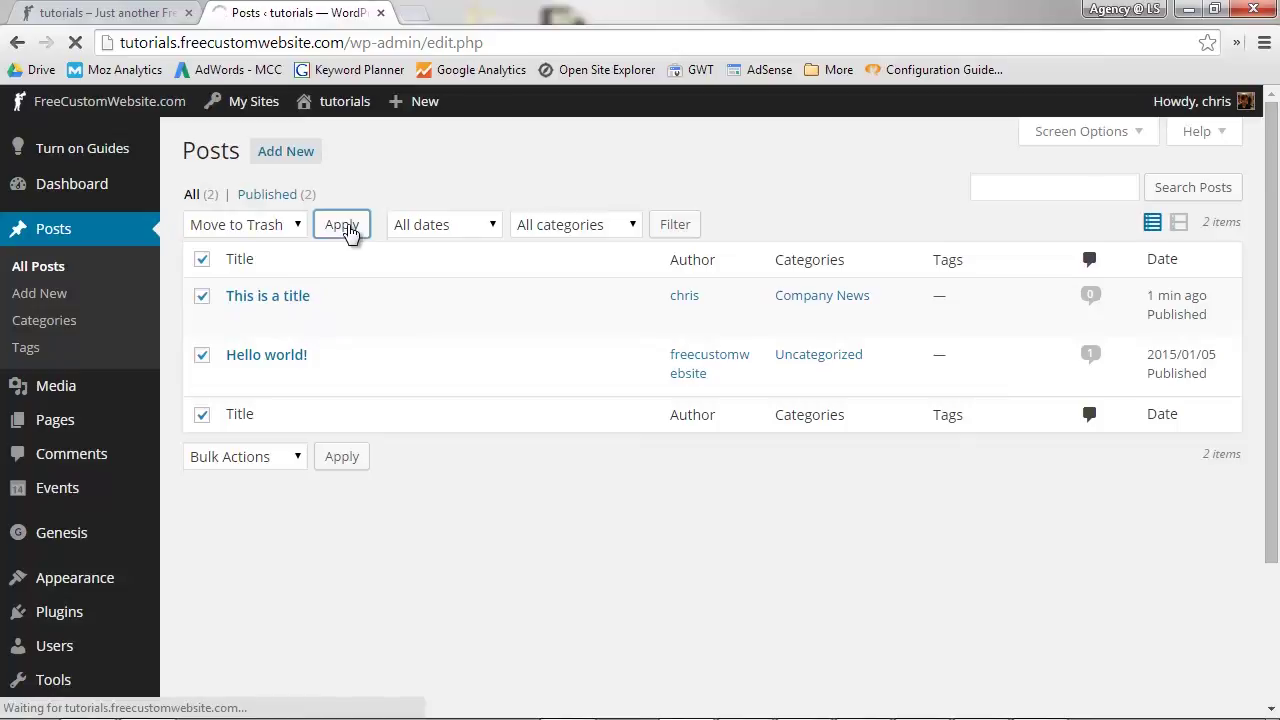